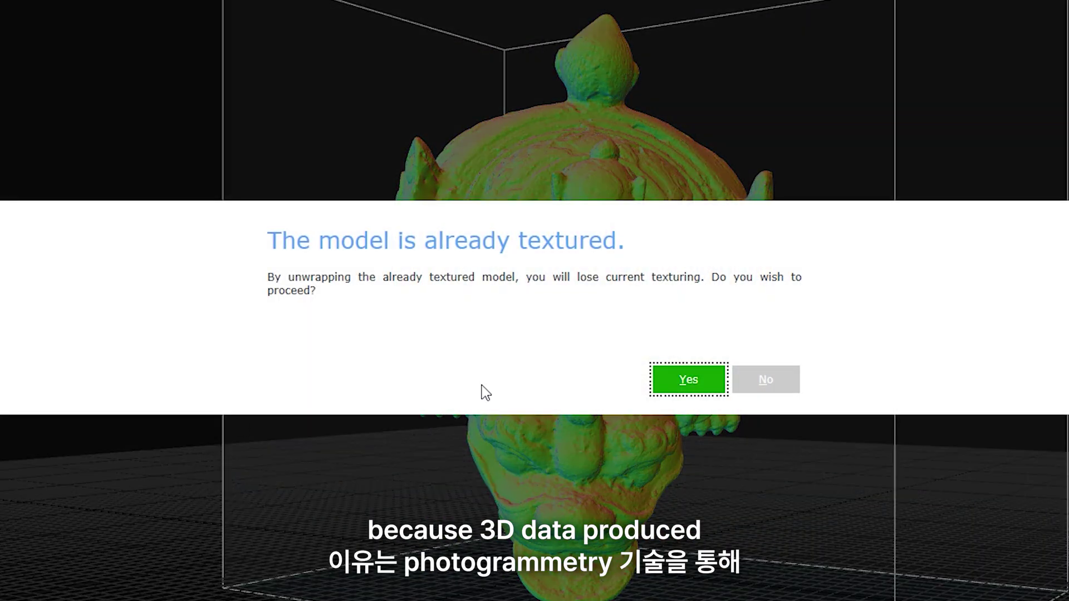
Step: Texture the toad model again, confirming the 'already textured' prompt so unwrapping runs
left_click(689, 377)
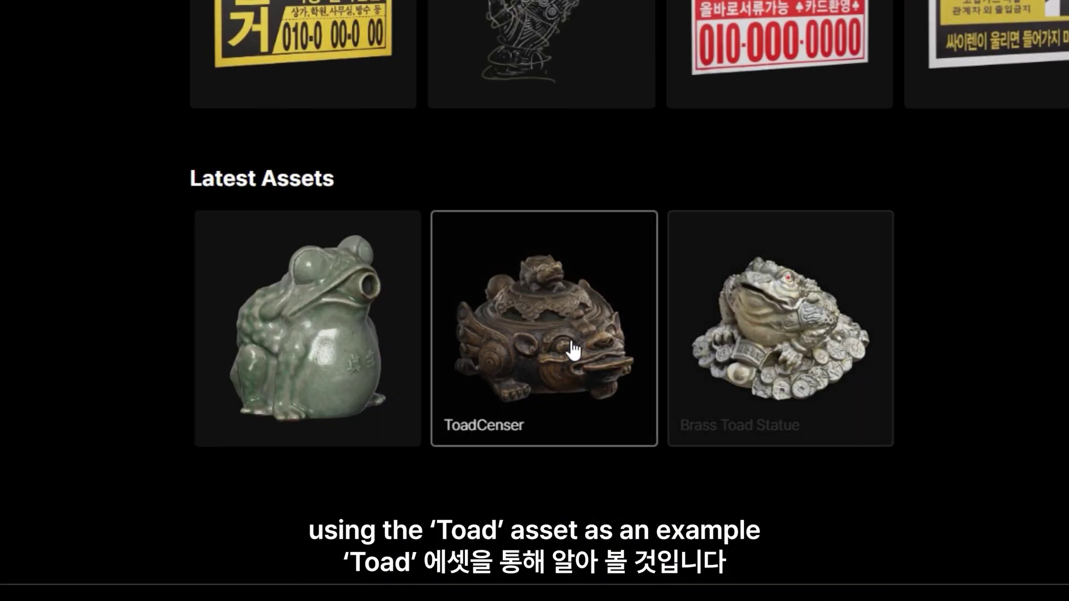
Step: Open the ToadCenser product page from the P.O.G asset list
left_click(572, 351)
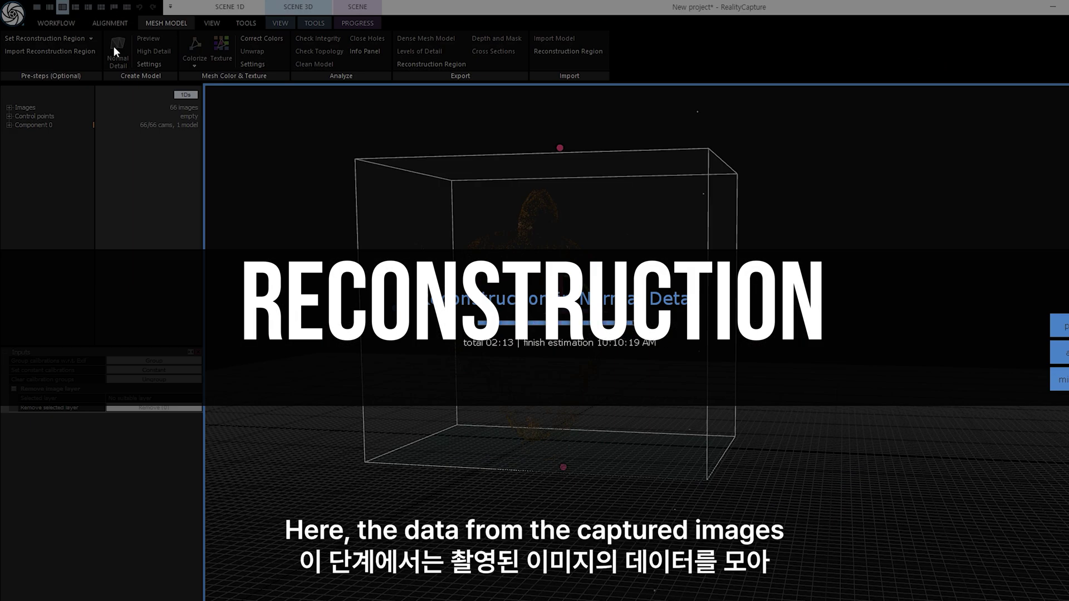
Step: Reconstruct the toad mesh at Normal Detail from the 66 images and rotate the result
left_click(386, 38)
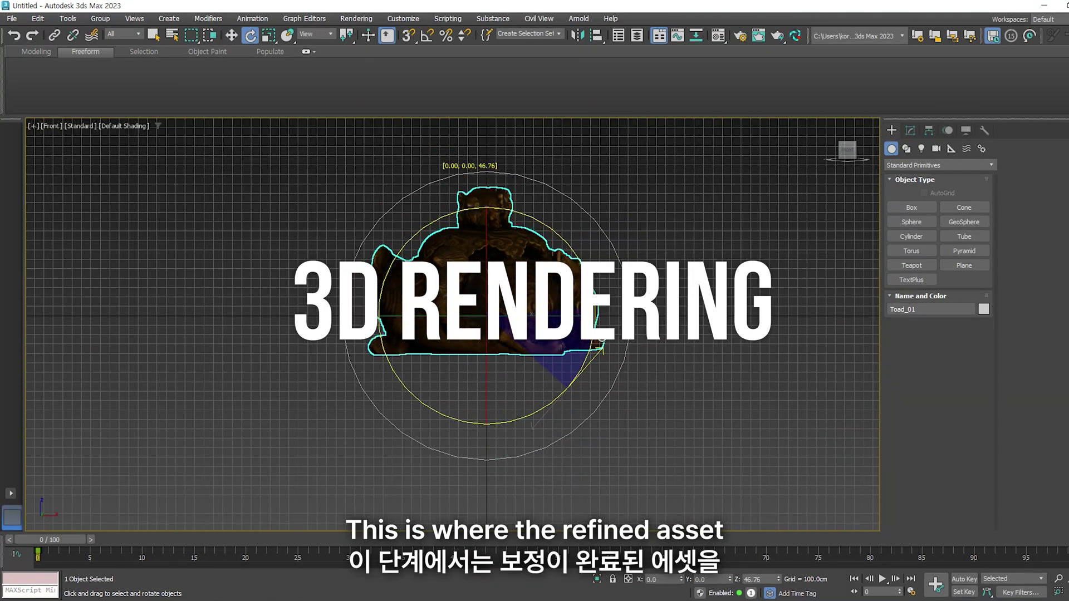
left_click_drag(534, 426, 534, 426)
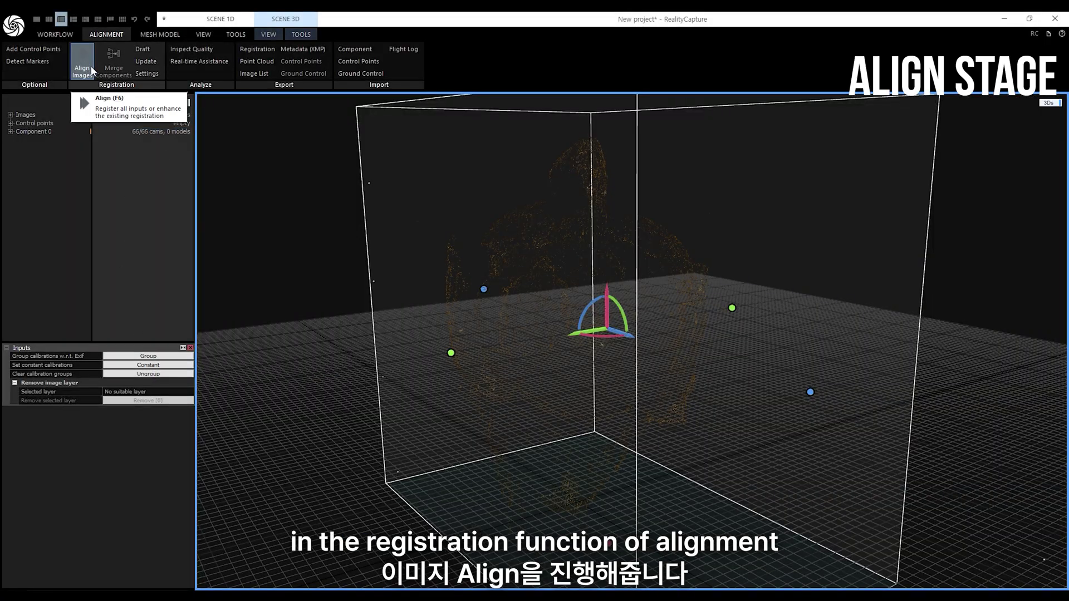
Step: Inspect the aligned toad's sparse point cloud from above before building the mesh
left_click_drag(384, 250, 489, 223)
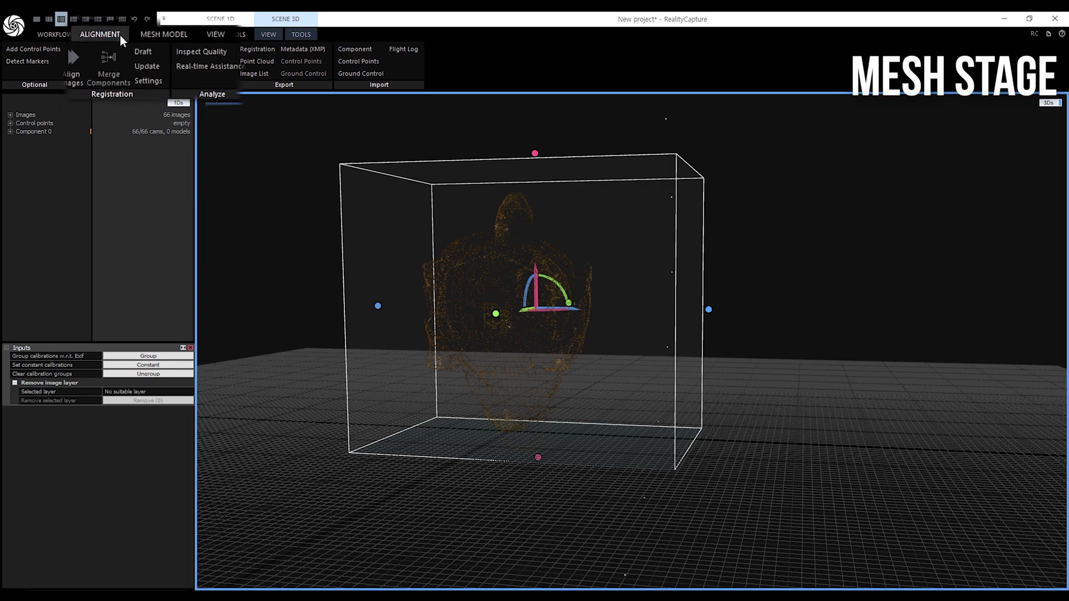
left_click(144, 33)
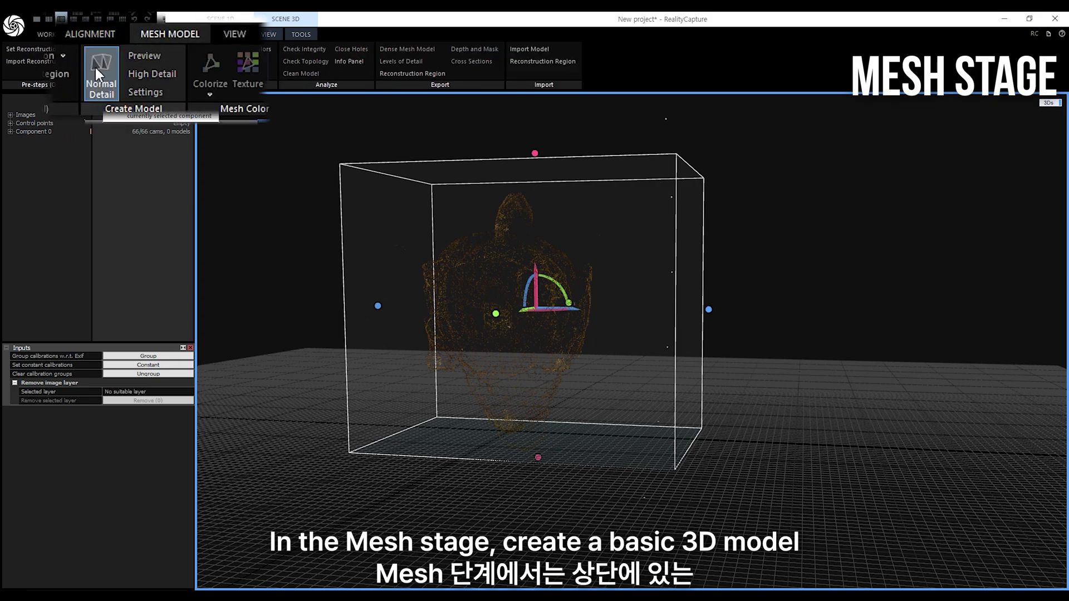
Step: Build the Normal Detail toad mesh and orbit around the reconstructed result
left_click(109, 56)
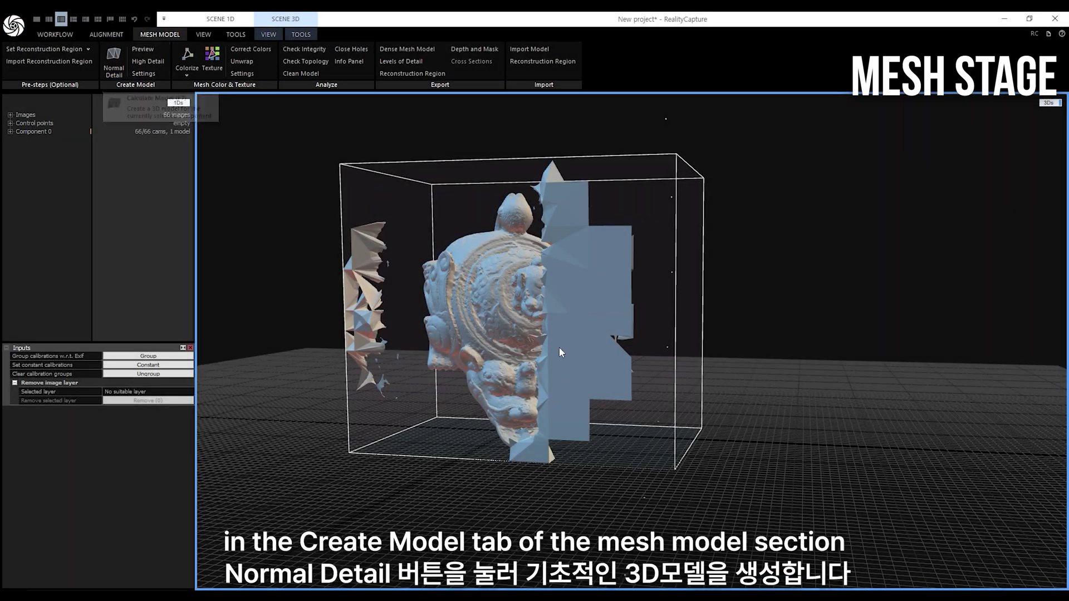
left_click_drag(559, 347, 393, 343)
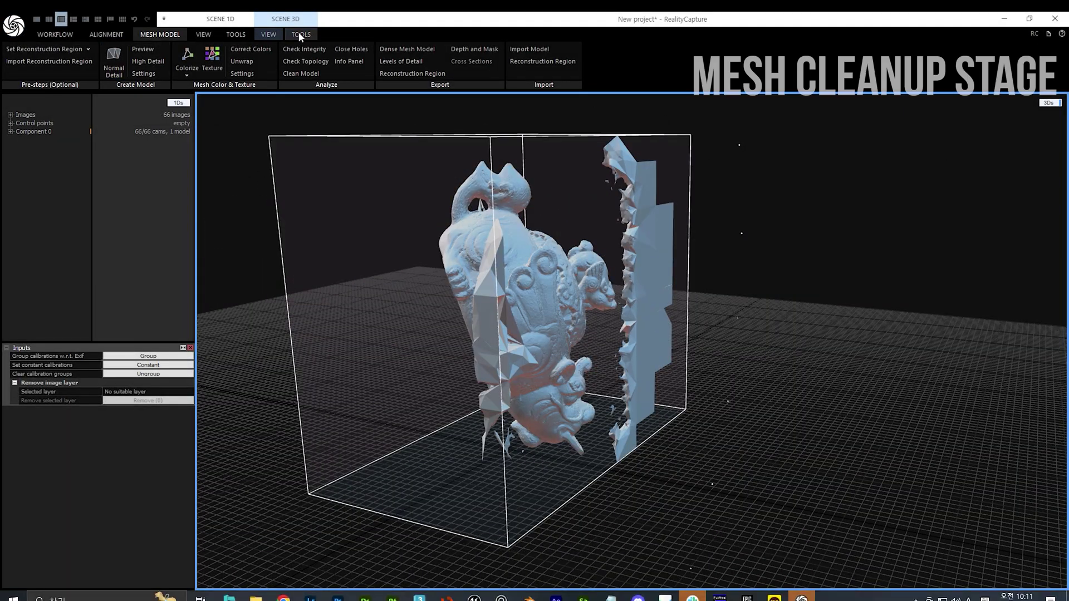
left_click(300, 33)
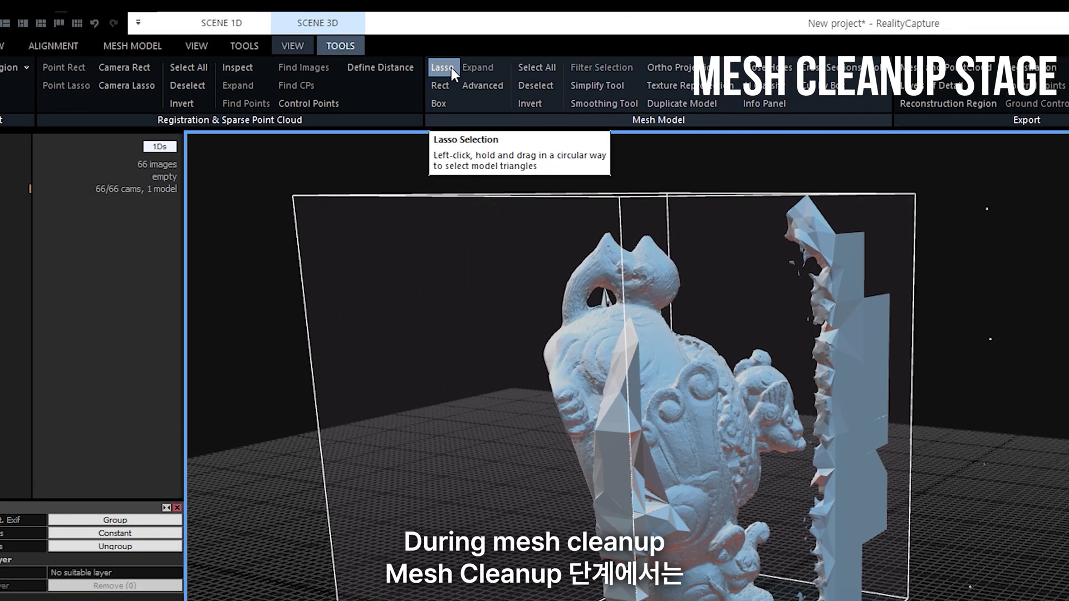
Step: Lasso-select the flat slab to the right of the toad and filter it out
left_click(385, 52)
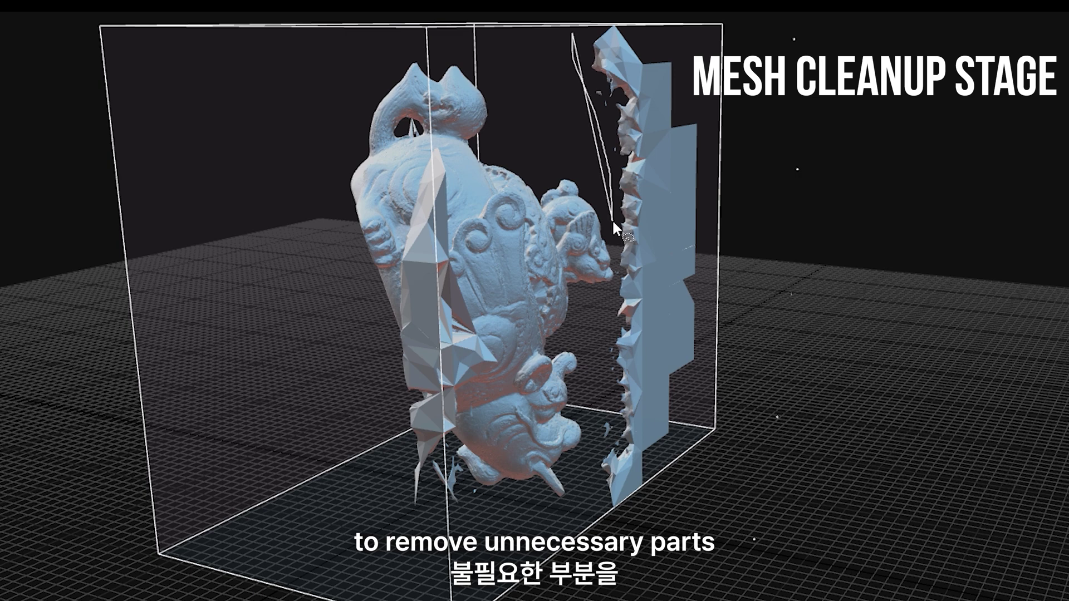
left_click_drag(617, 248, 617, 265)
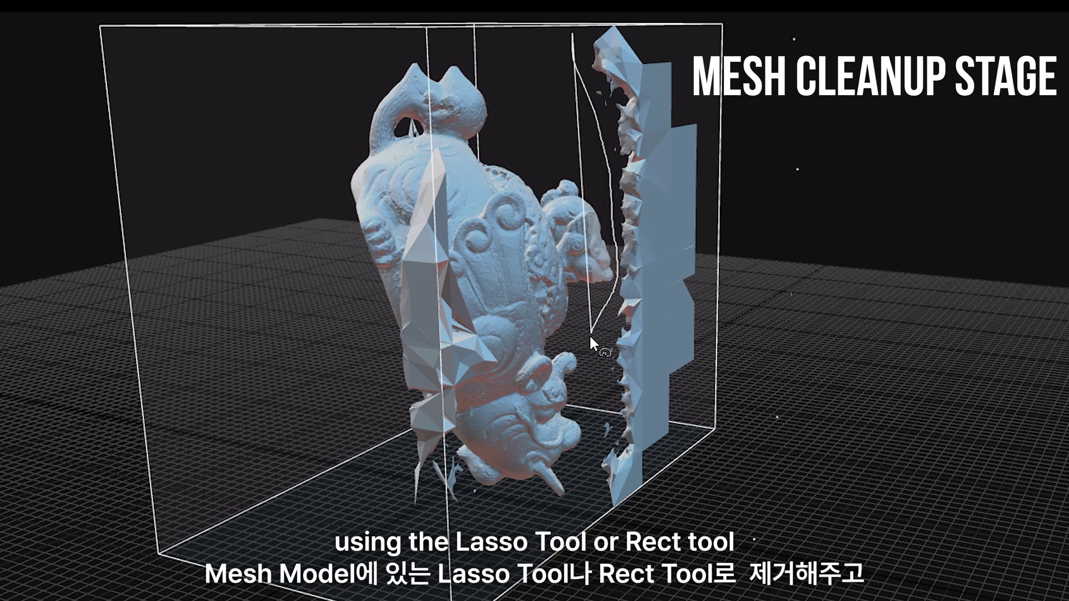
mouse_move(590, 429)
left_mouse_down()
mouse_move(587, 497)
mouse_move(662, 579)
mouse_move(866, 410)
mouse_move(857, 96)
left_mouse_up()
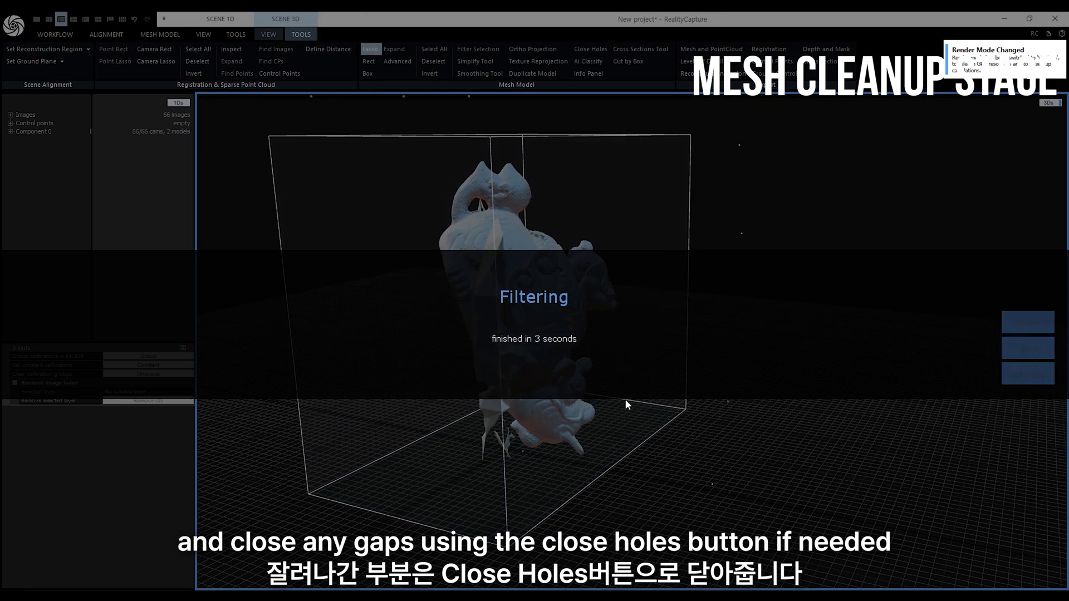
left_click_drag(630, 401, 252, 239)
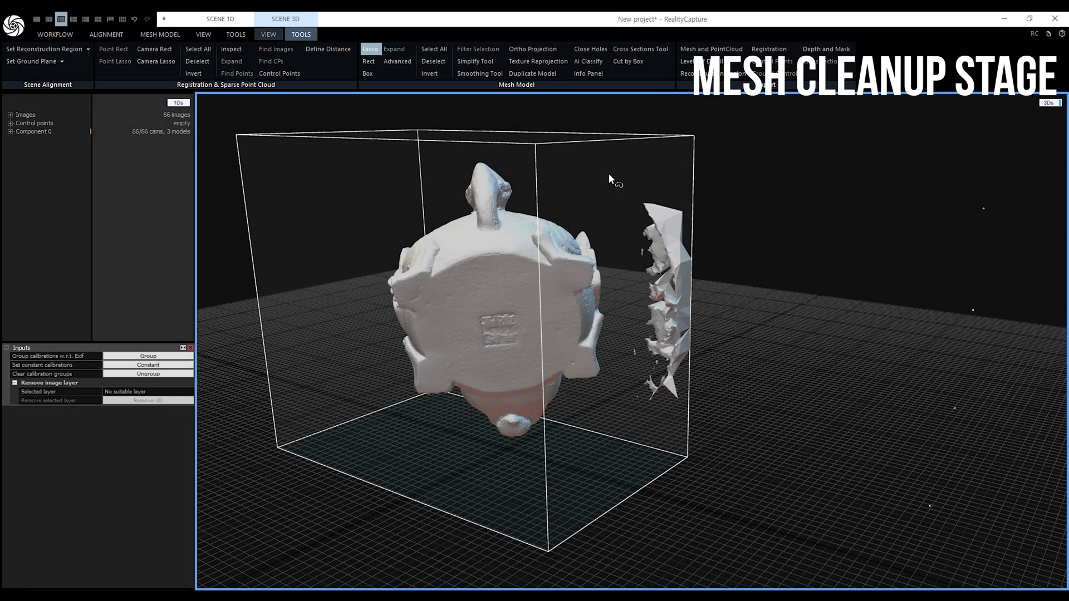
Step: Remove the leftover fragments beside the toad and orbit to check the cleaned mesh
left_click_drag(608, 173, 597, 187)
left_click(477, 49)
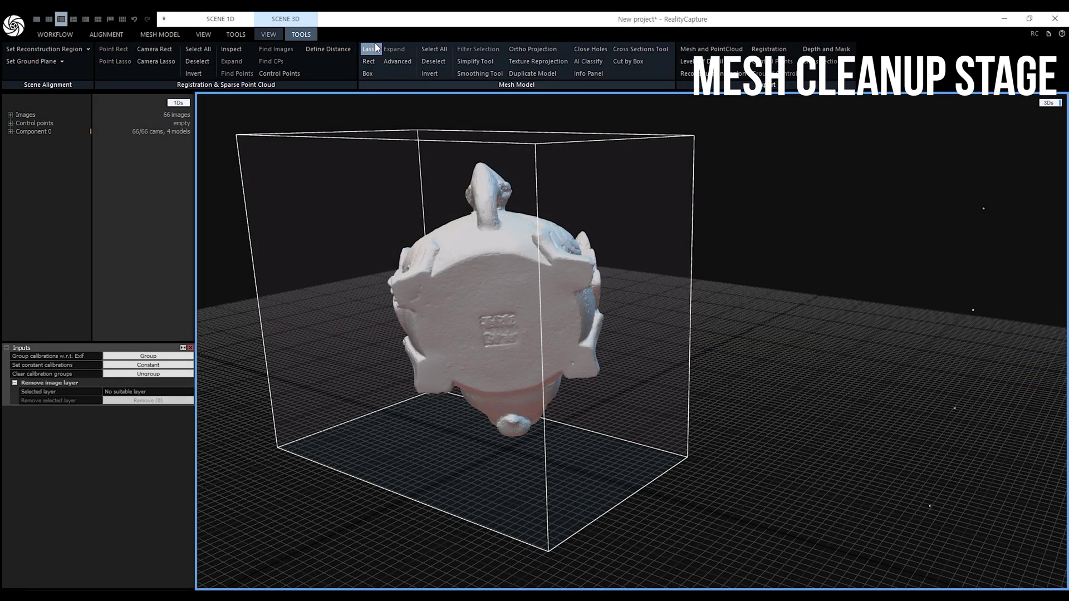
left_click_drag(534, 234, 369, 326)
scroll(370, 330, "up", 5)
left_click(478, 49)
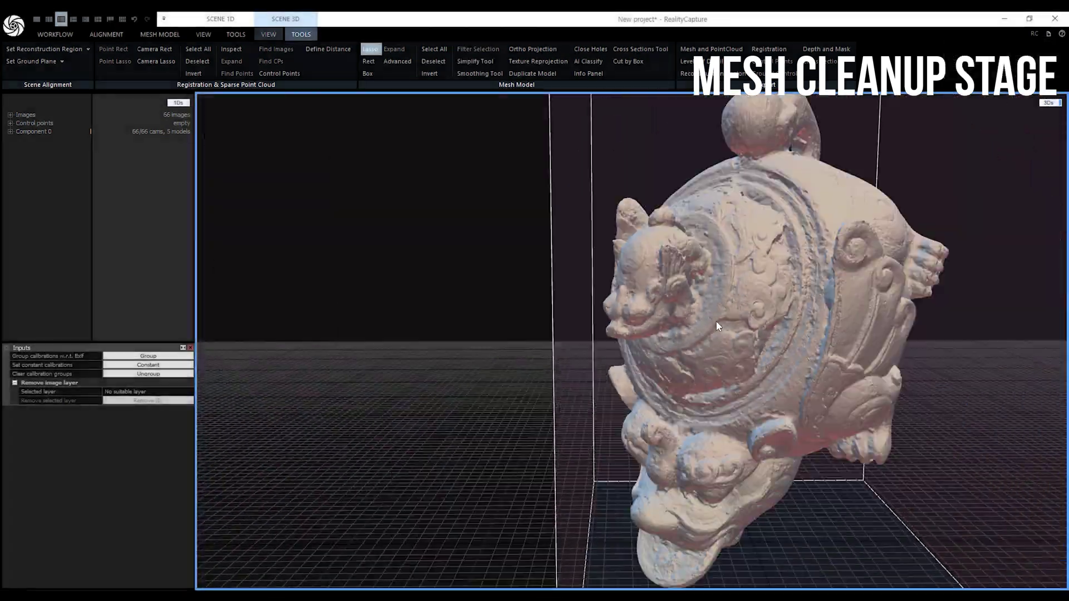
mouse_move(716, 322)
left_mouse_down()
mouse_move(809, 380)
mouse_move(501, 393)
mouse_move(582, 393)
mouse_move(635, 312)
left_mouse_up()
left_click_drag(634, 312, 599, 339)
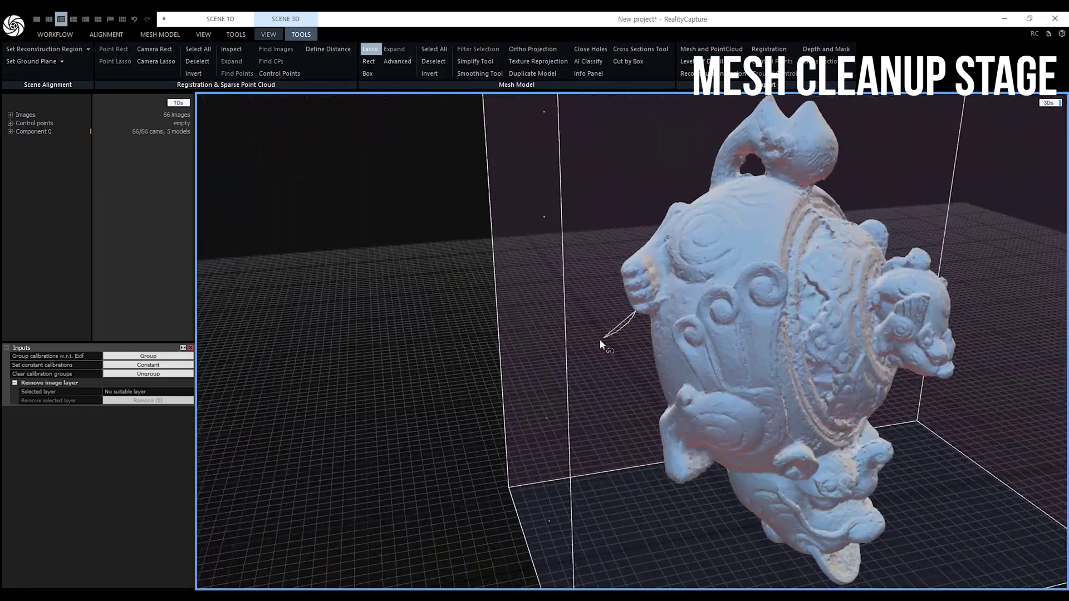
left_click_drag(745, 356, 718, 439)
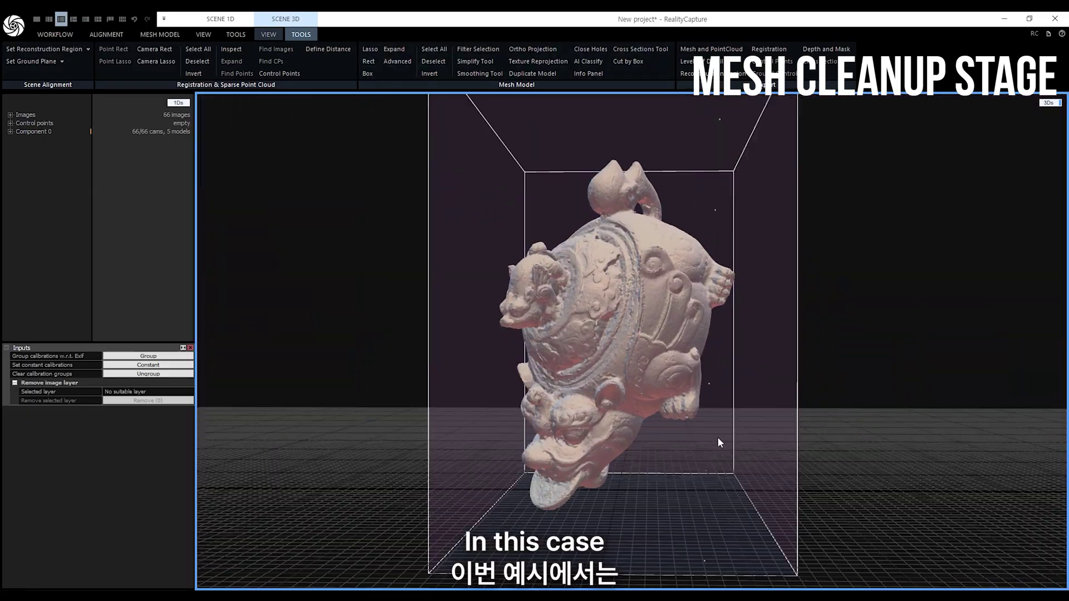
left_click(813, 53)
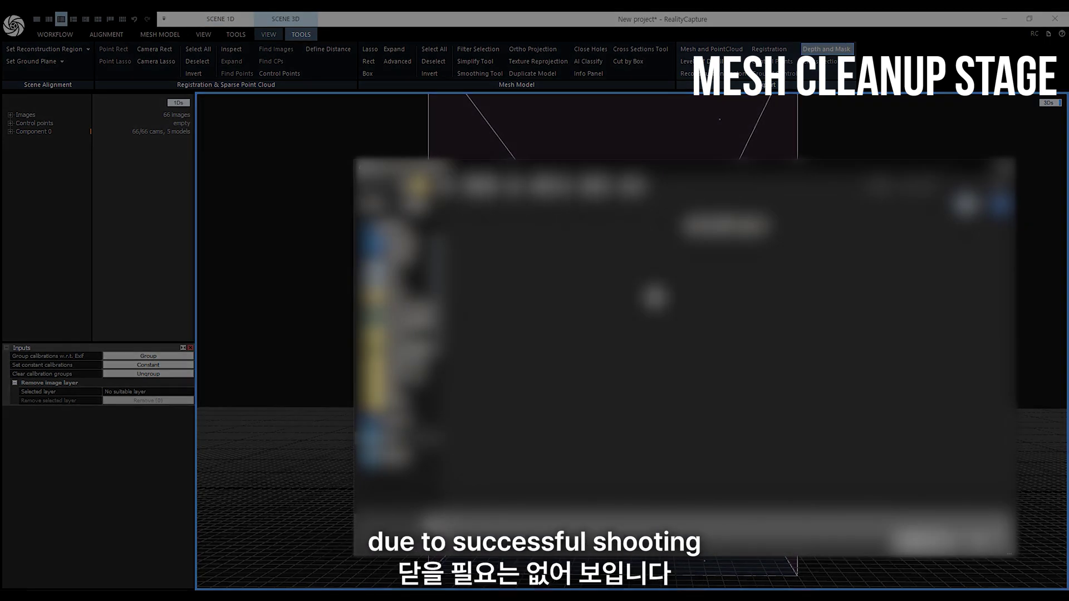
Step: Export depth maps and masks to the chosen folder, then orbit to inspect the cleaned toad
left_click(911, 553)
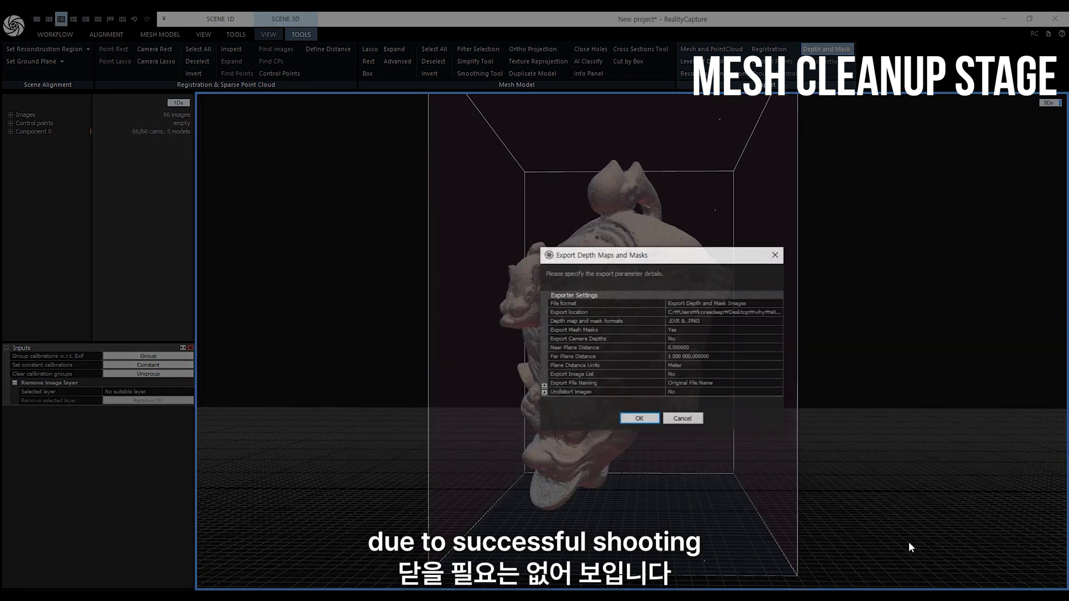
left_click(644, 416)
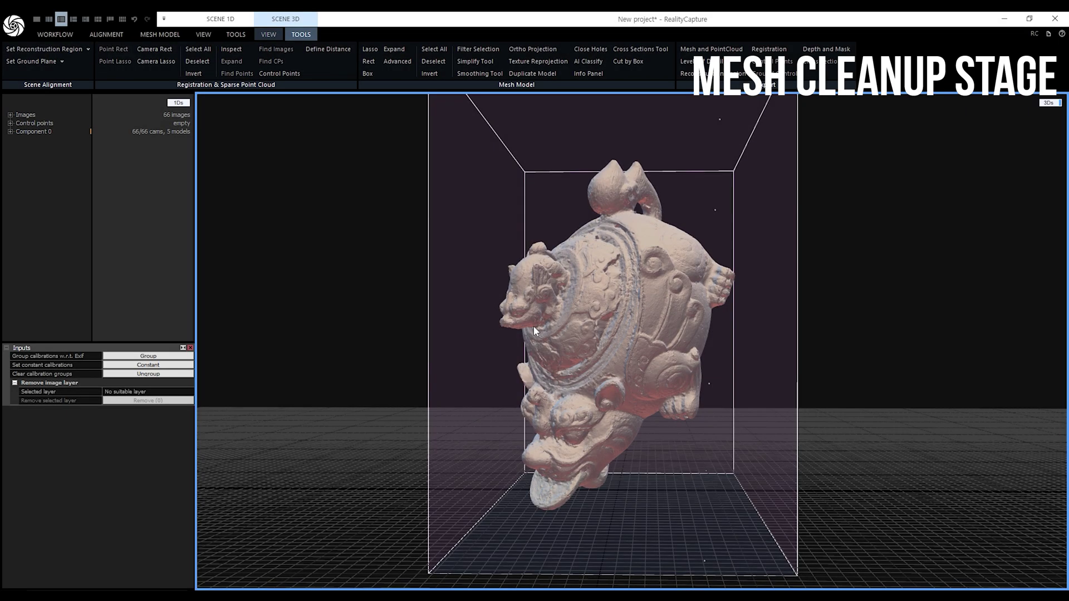
mouse_move(533, 328)
left_mouse_down()
mouse_move(726, 389)
mouse_move(830, 440)
left_mouse_up()
left_click_drag(724, 443, 877, 471)
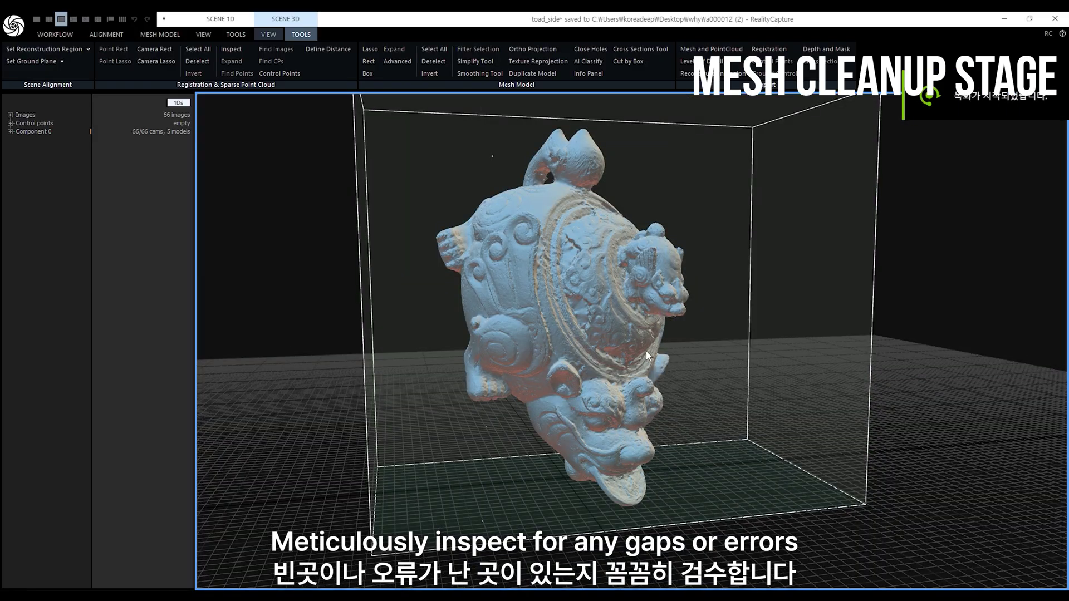
mouse_move(646, 350)
left_mouse_down()
mouse_move(363, 353)
mouse_move(691, 389)
mouse_move(416, 388)
mouse_move(587, 393)
mouse_move(500, 393)
left_mouse_up()
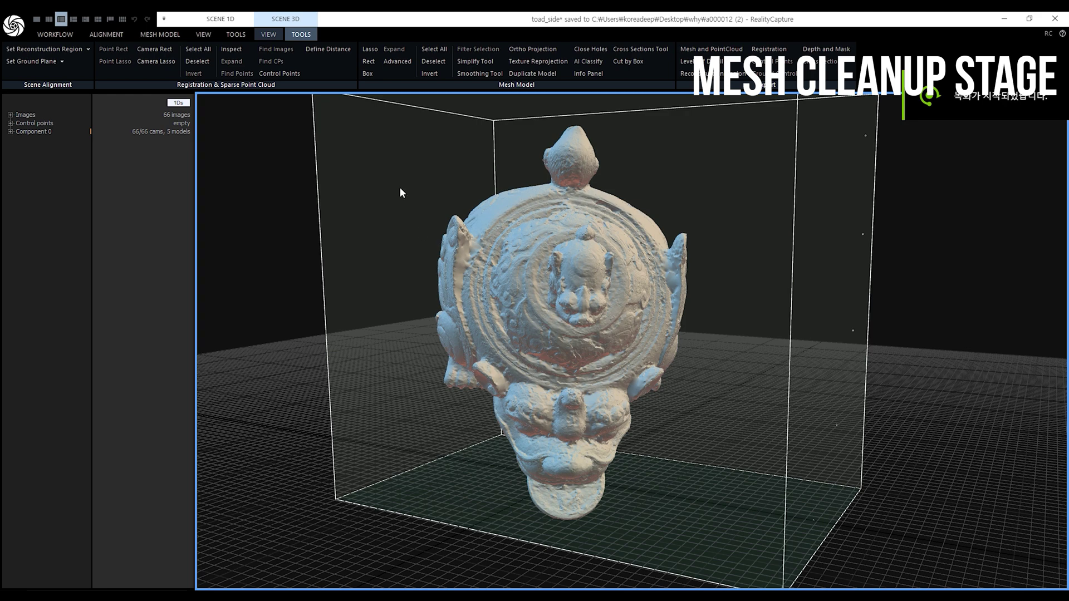
Step: Simplify the toad mesh with a 10% target triangle percentage, producing the 673.4K-triangle Model 6
left_click(236, 34)
left_click(10, 132)
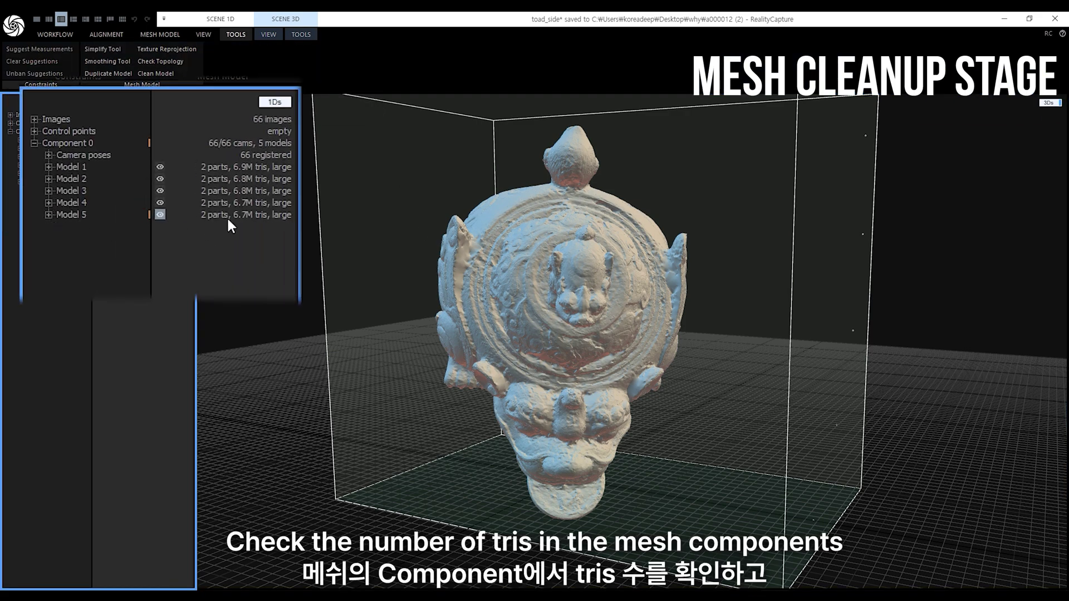
left_click(309, 36)
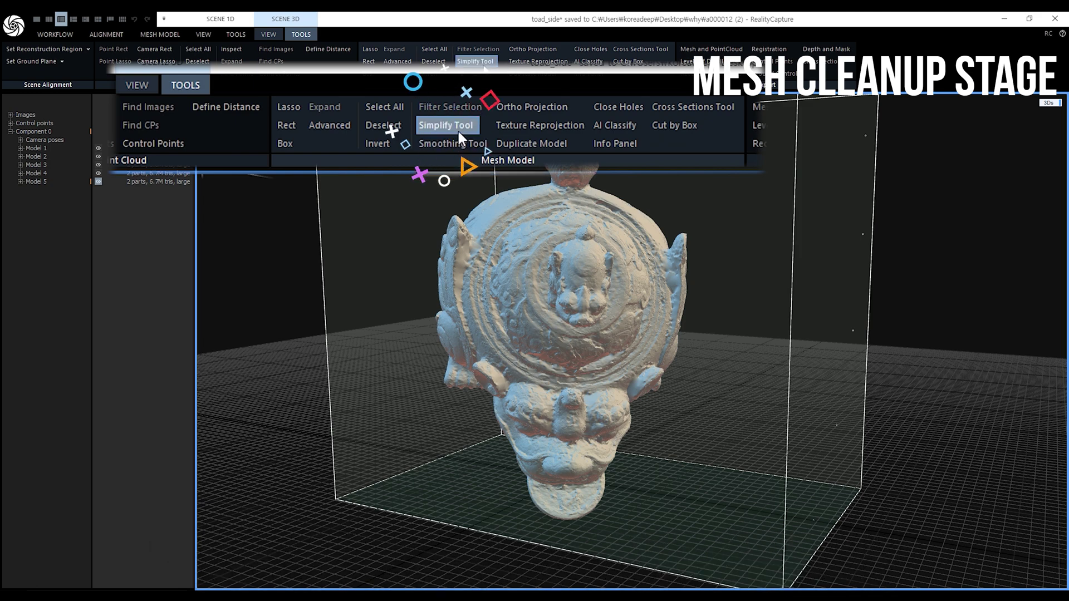
left_click(475, 61)
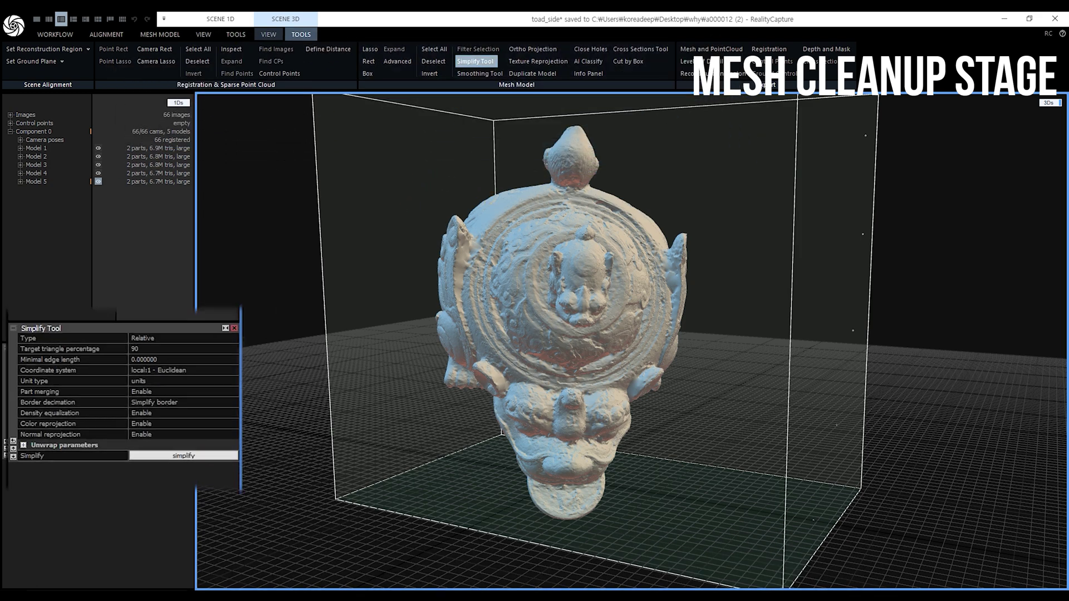
left_click(213, 312)
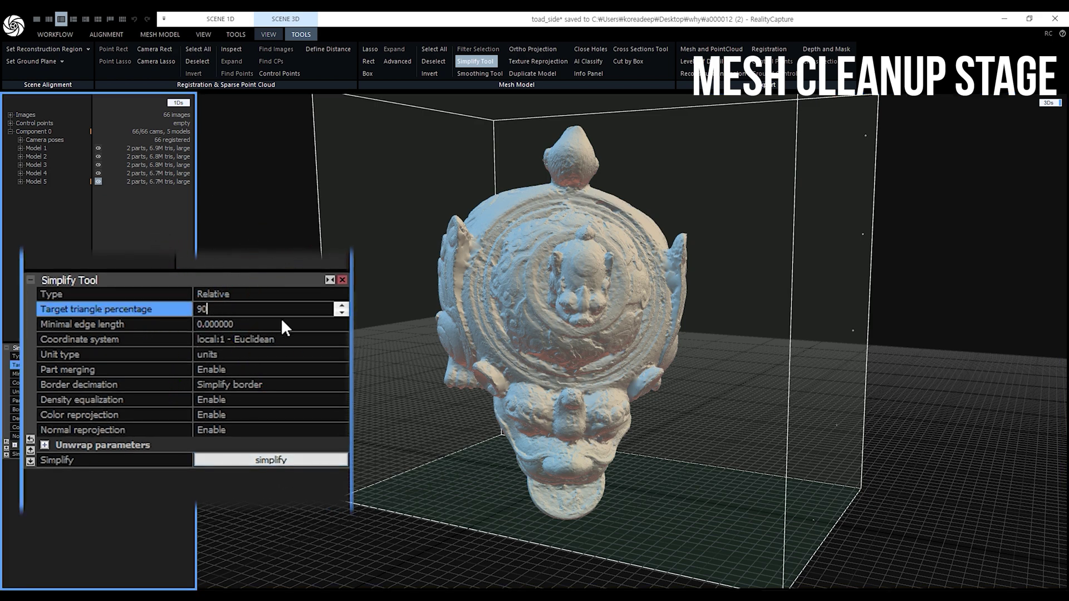
key("BackSpace")
key("BackSpace")
type("10")
left_click(147, 454)
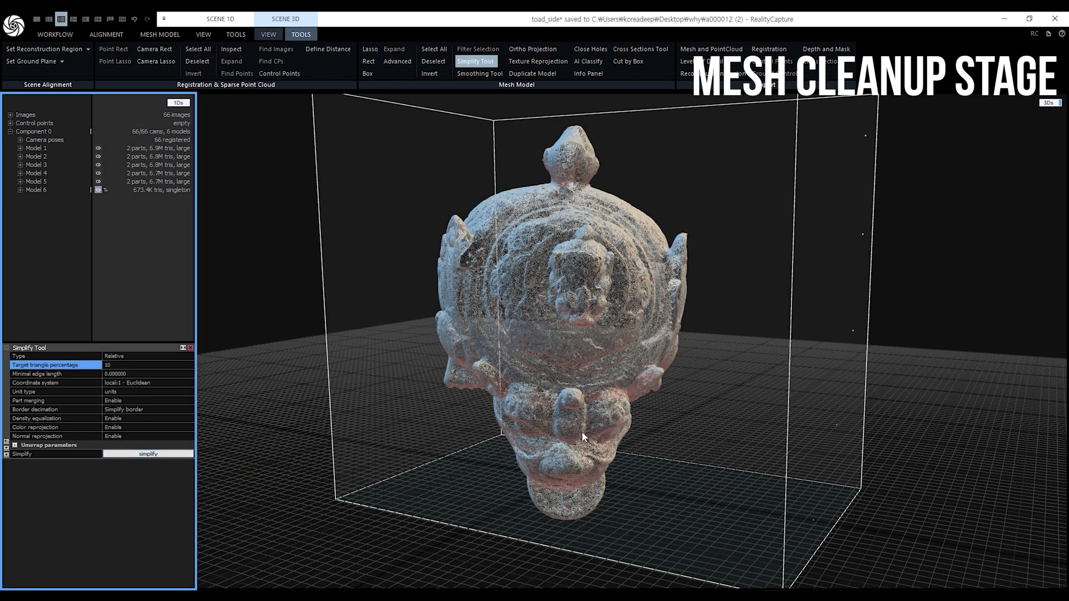
left_click_drag(582, 432, 468, 222)
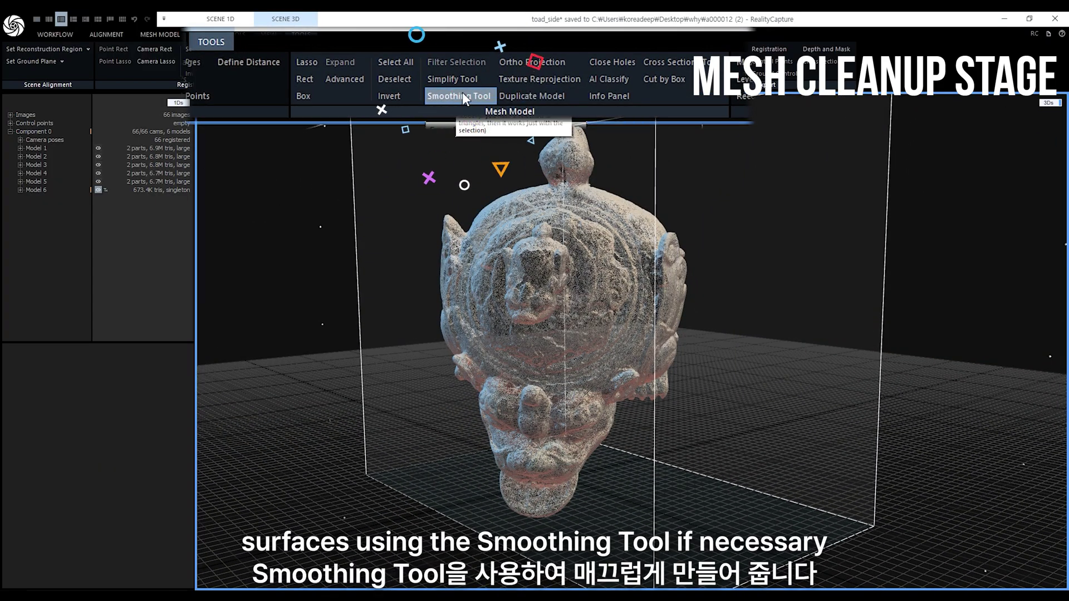
Step: Apply Strong smoothing with 50 iterations to create Model 7 and inspect its smoother surface
left_click(462, 95)
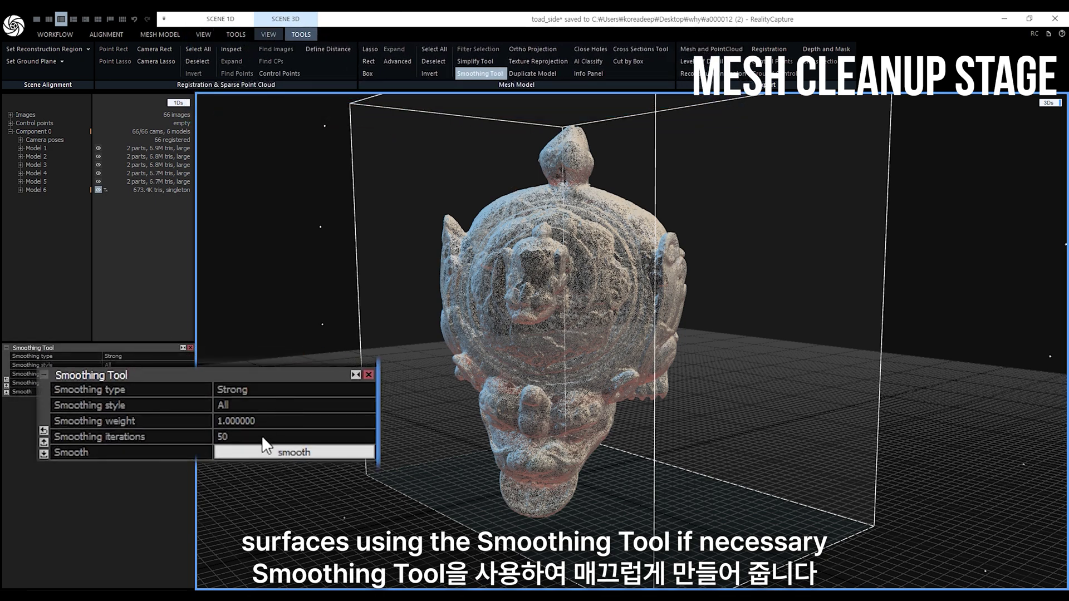
left_click(268, 454)
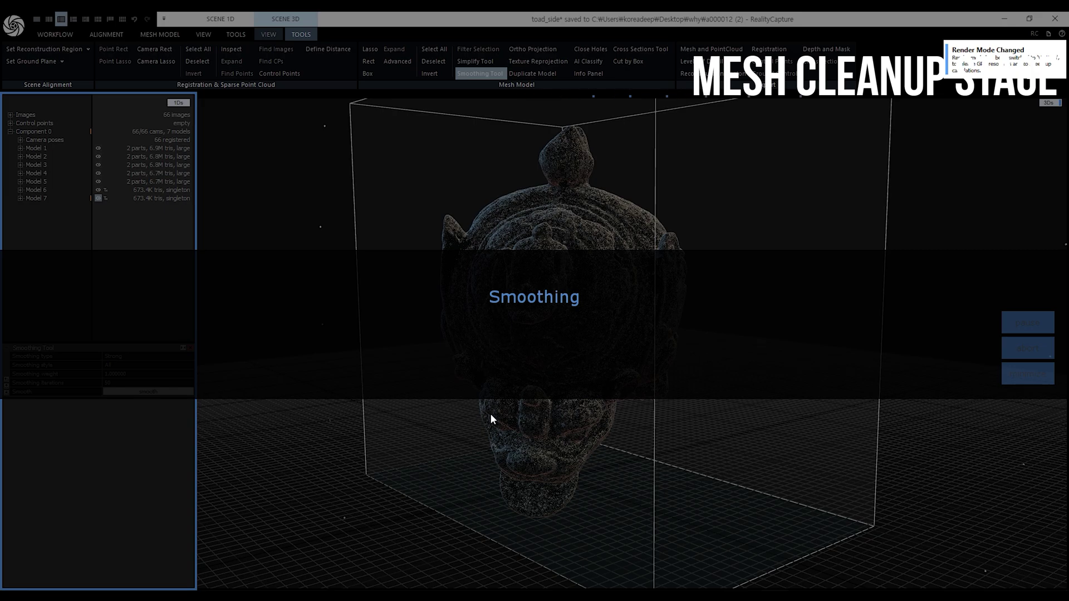
left_click_drag(508, 422, 435, 423)
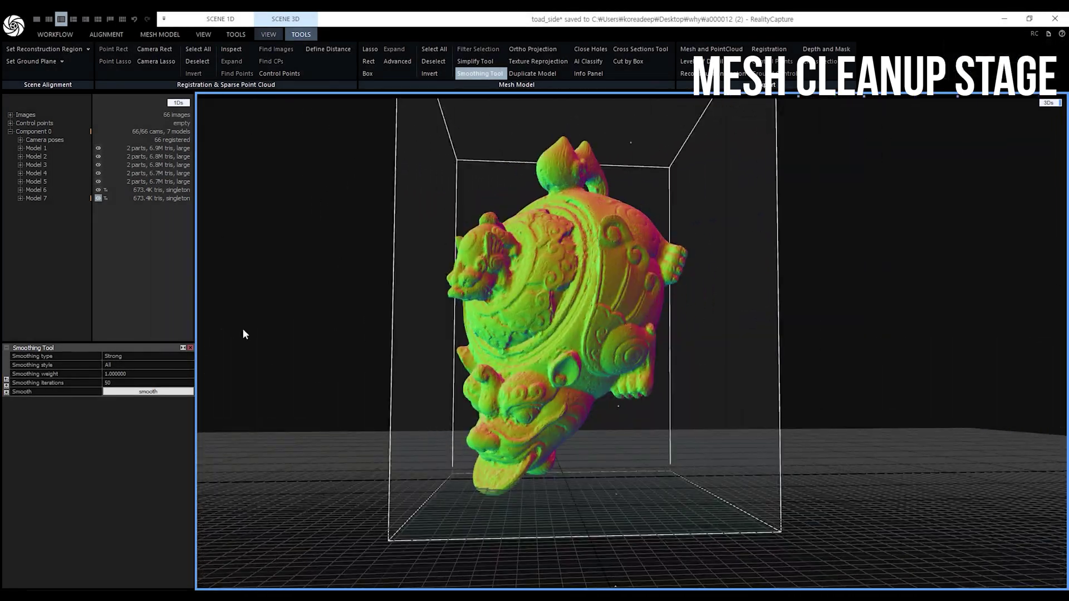
left_click(20, 199)
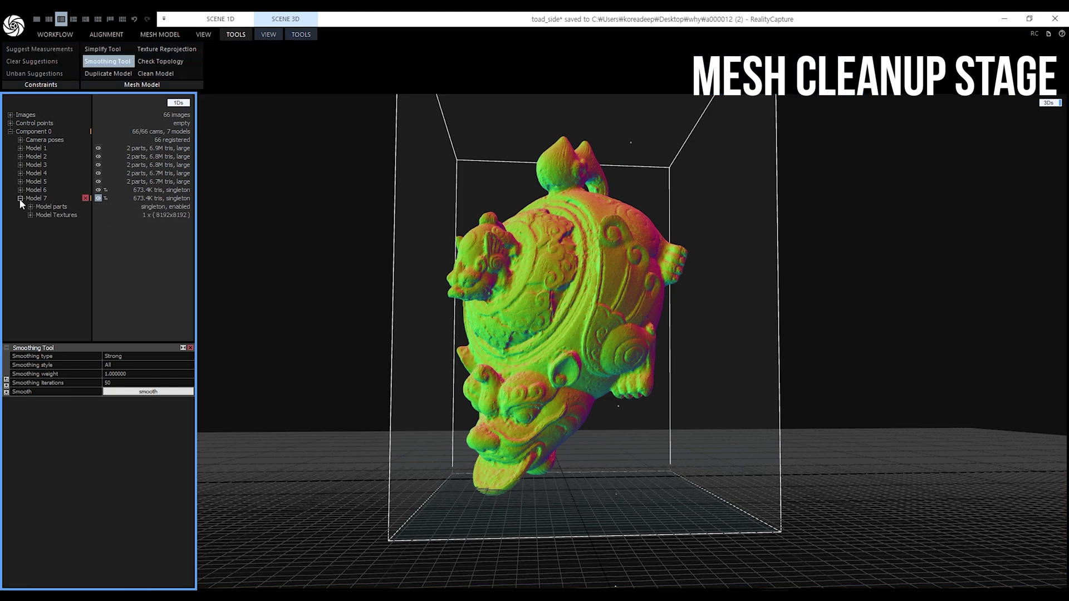
left_click(20, 199)
left_click_drag(509, 300, 526, 163)
key("Escape")
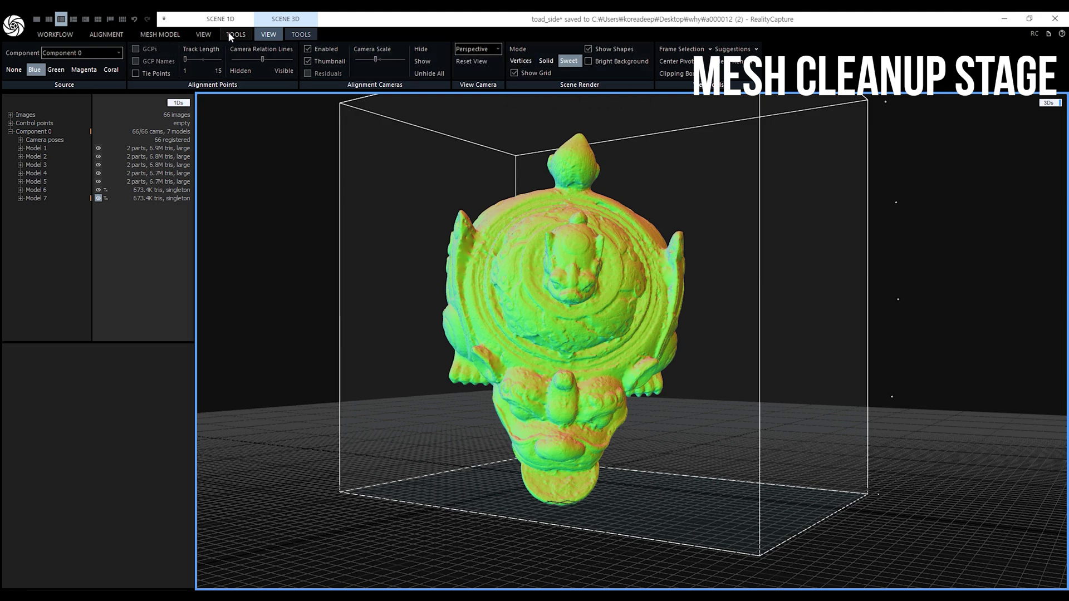
Step: Unwrap Model 7's UVs, accepting the loss of its current texturing
left_click(161, 32)
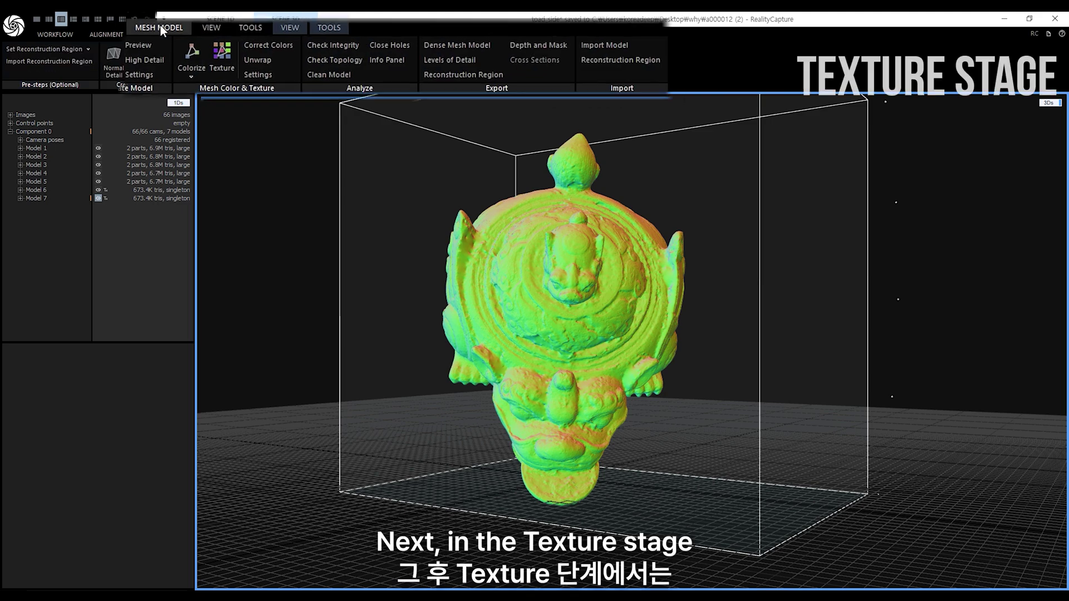
left_click(270, 57)
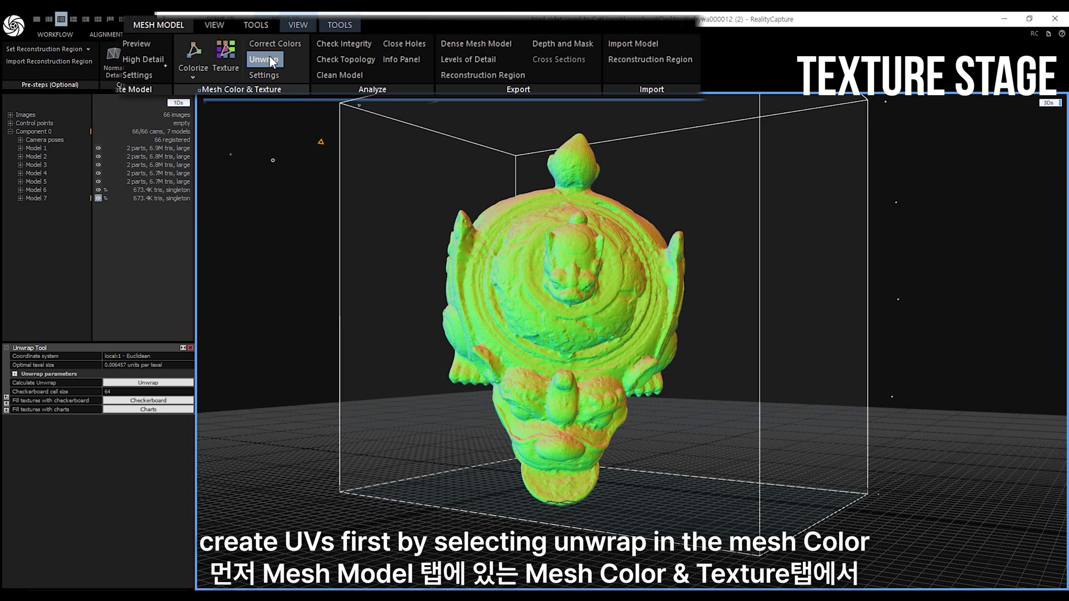
left_click(148, 383)
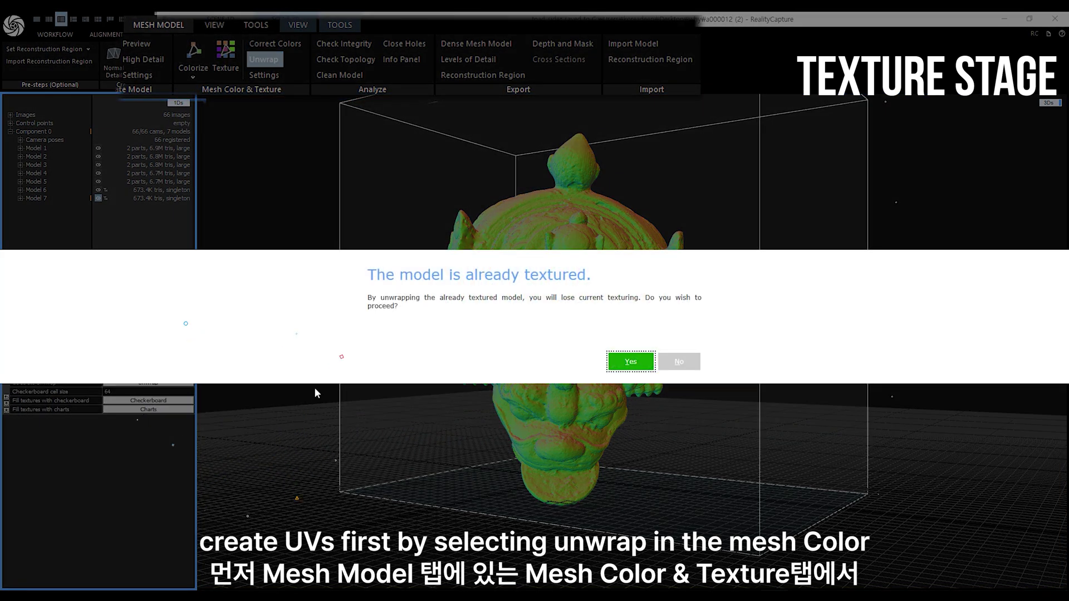
left_click(626, 362)
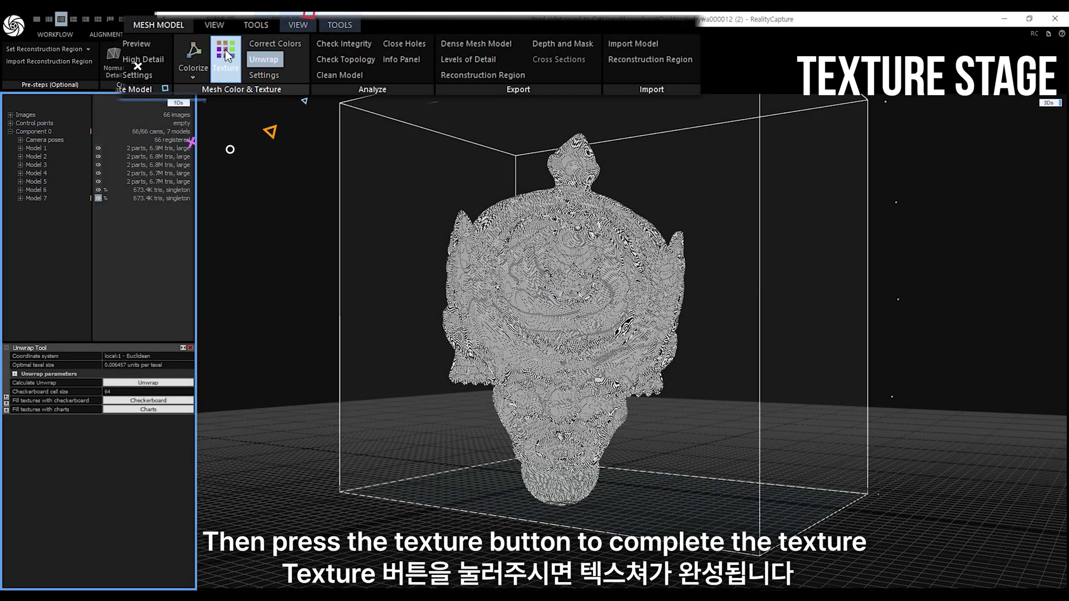
Step: Texture the unwrapped toad from the photos and orbit to check its bronze colours
left_click(225, 52)
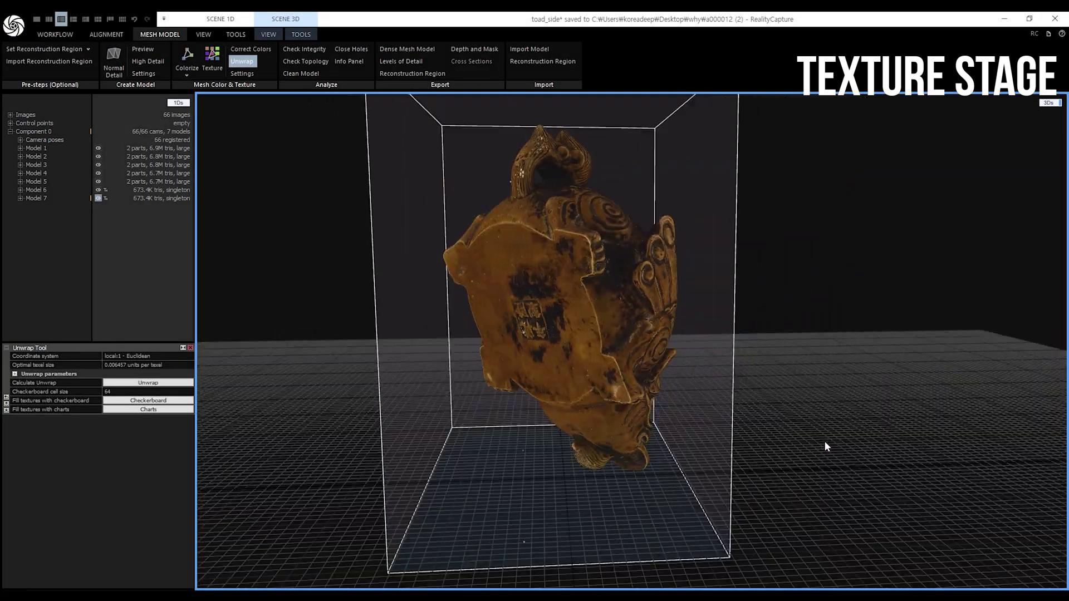
left_click_drag(825, 446, 813, 378)
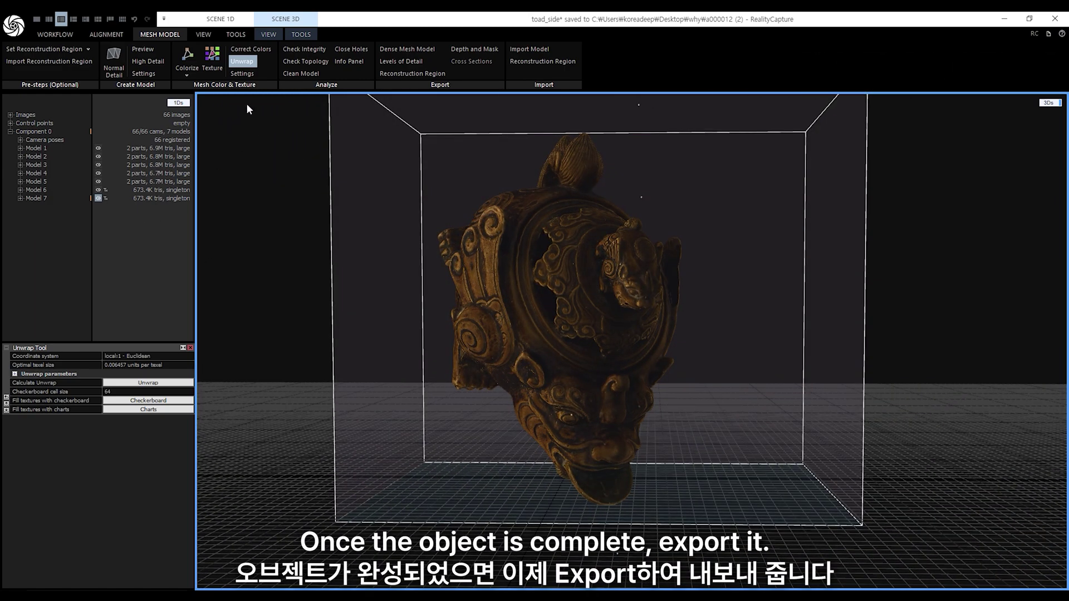
left_click(242, 62)
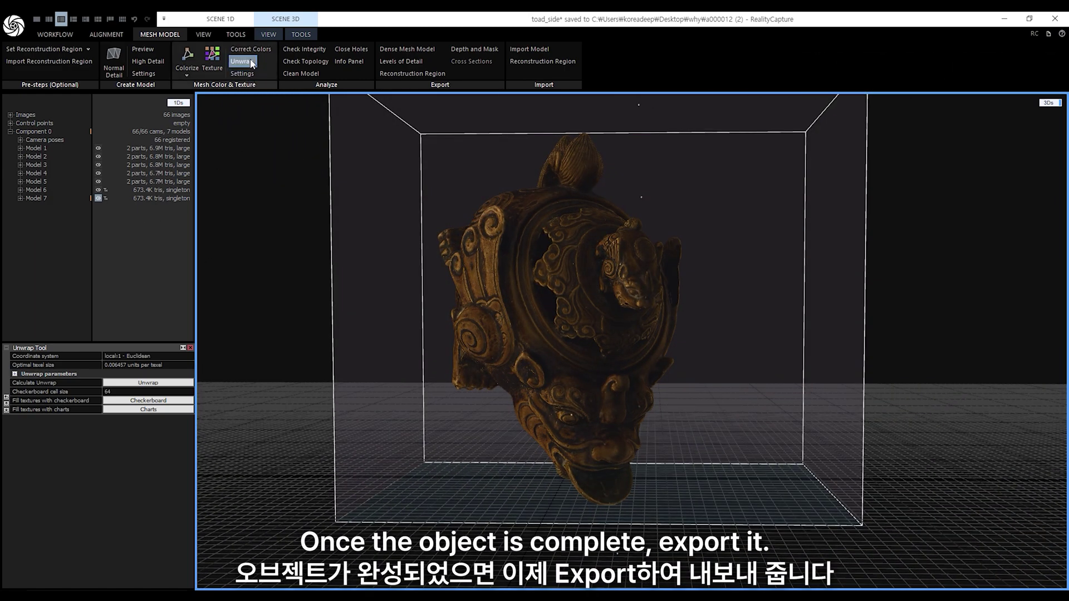
Step: Export the textured toad mesh from RealityCapture as Autodesk FBX file 'Toad_2' with PNG textures
left_click(16, 28)
left_click(38, 188)
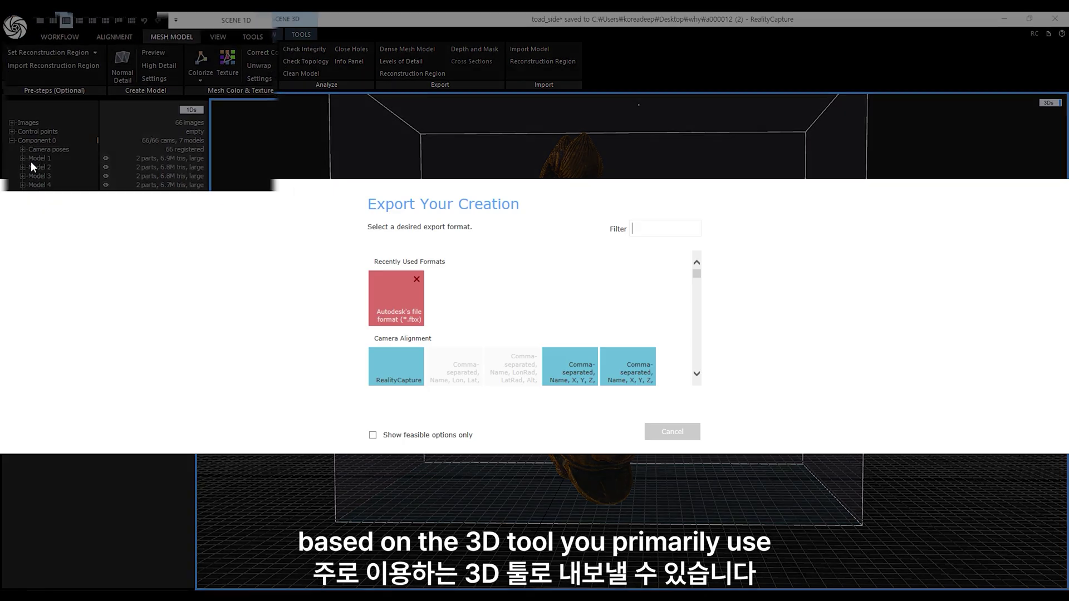
left_click(404, 317)
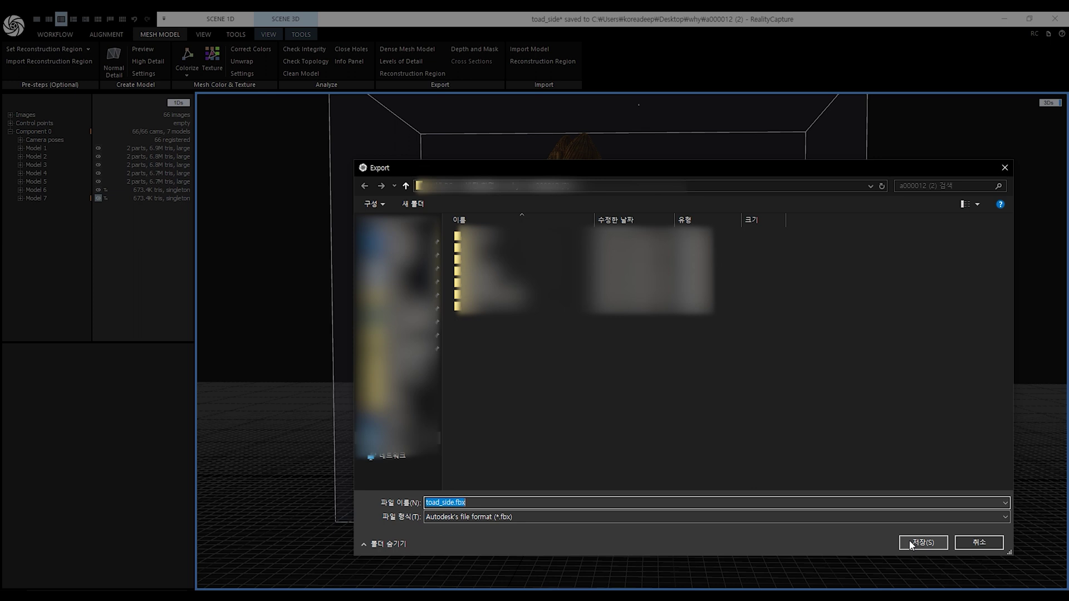
type("To")
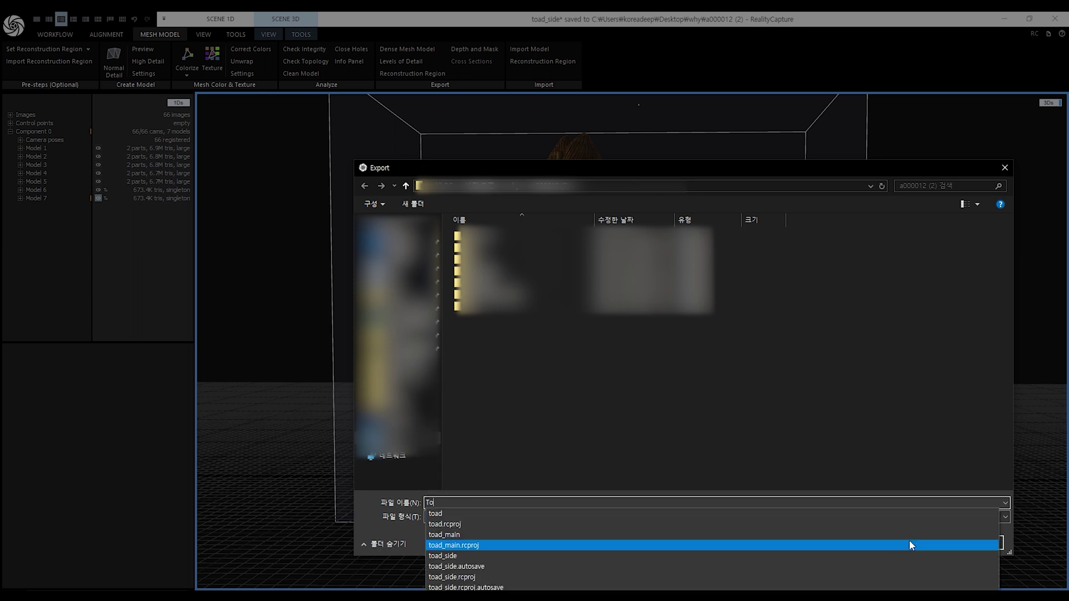
type("ad_")
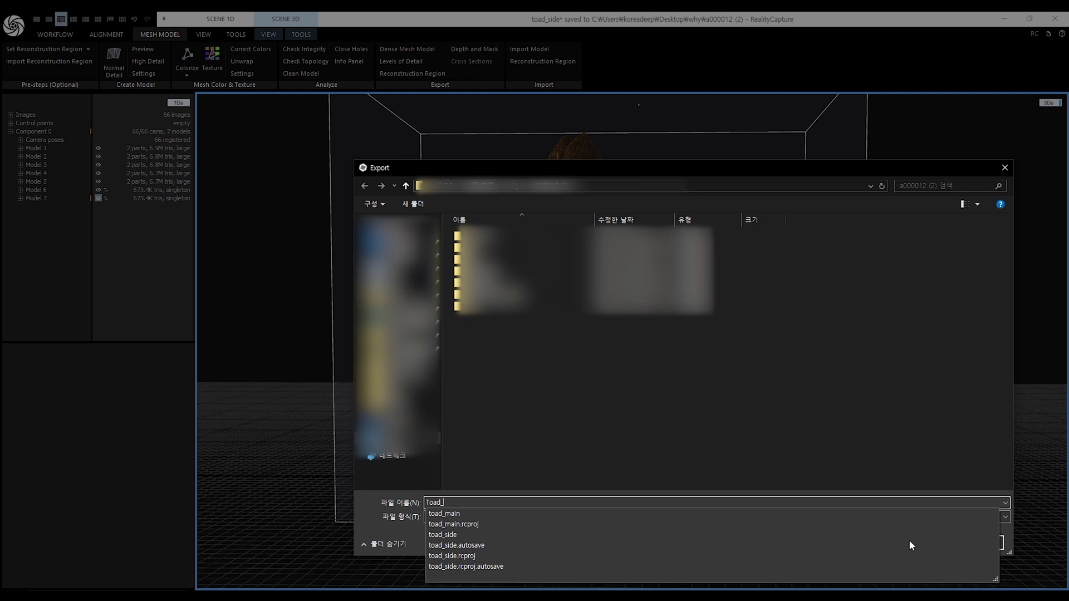
type("2")
left_click(910, 540)
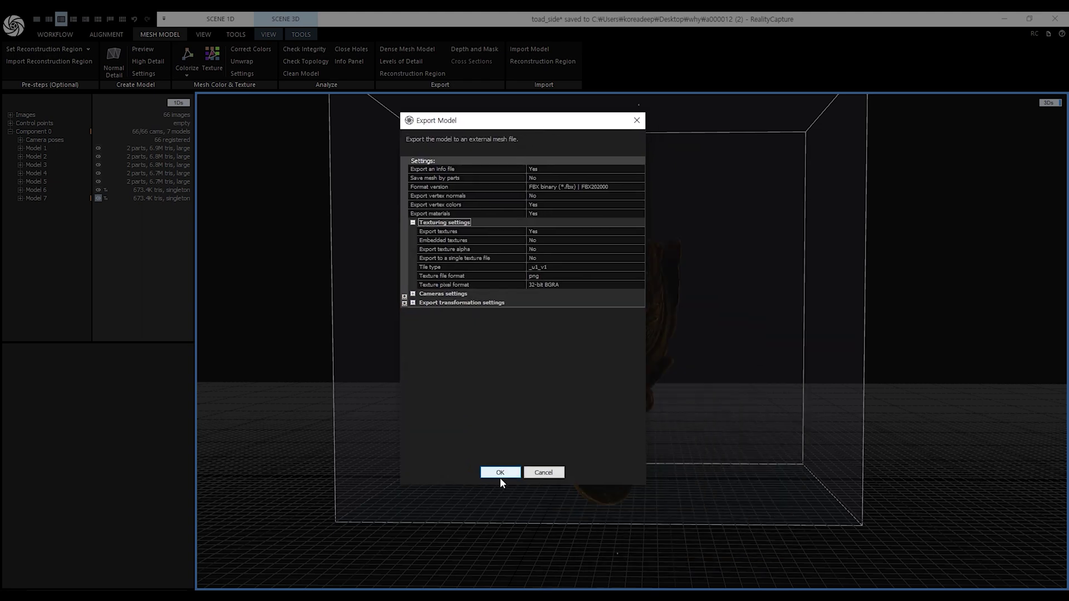
left_click(500, 472)
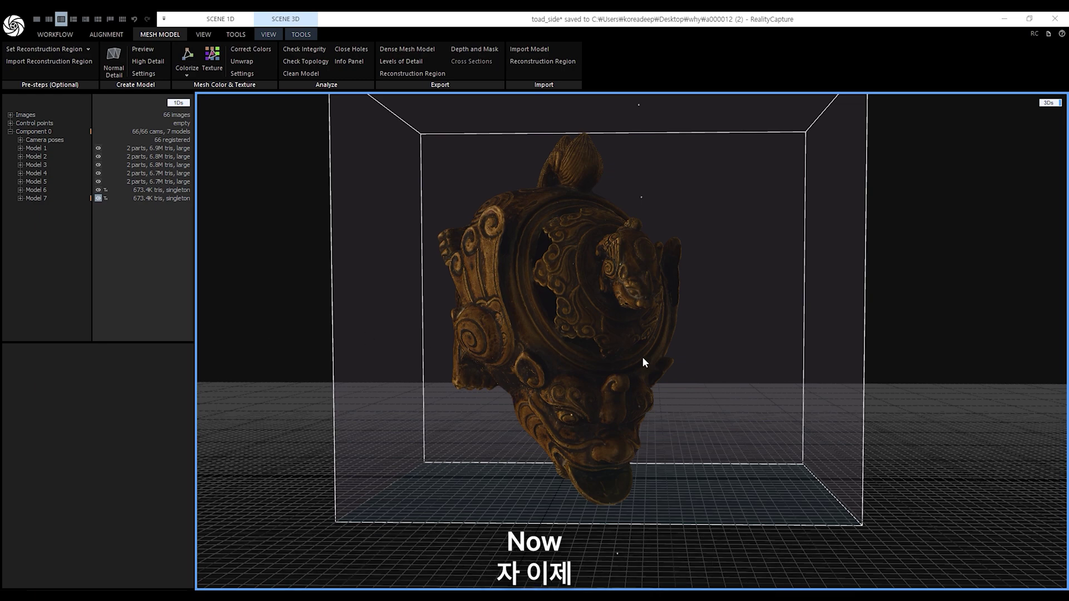
Step: Orbit the textured toad to a front view, then close the RealityCapture project
left_click_drag(642, 358, 838, 278)
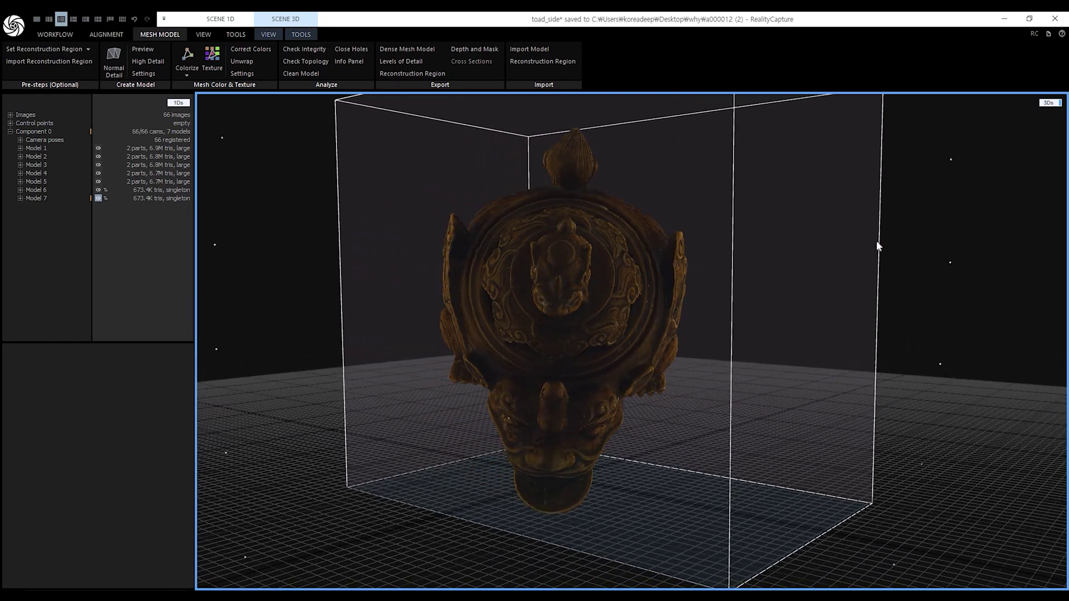
left_click(1050, 23)
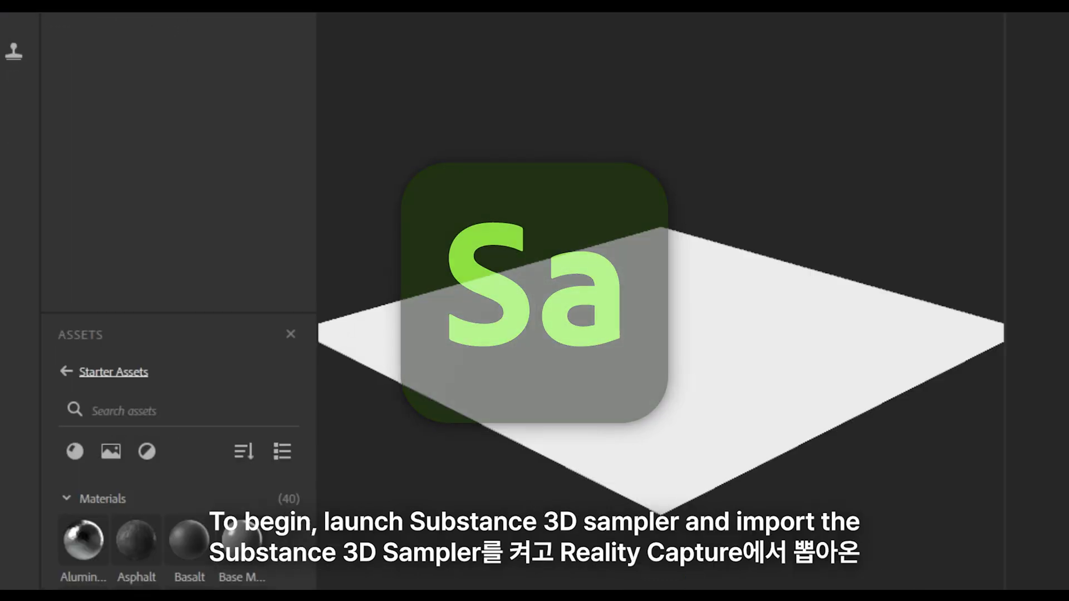
Step: Drop the base colour texture into Sampler to create an AI-powered Image to Material material
left_click_drag(133, 307, 361, 298)
left_click_drag(672, 274, 676, 275)
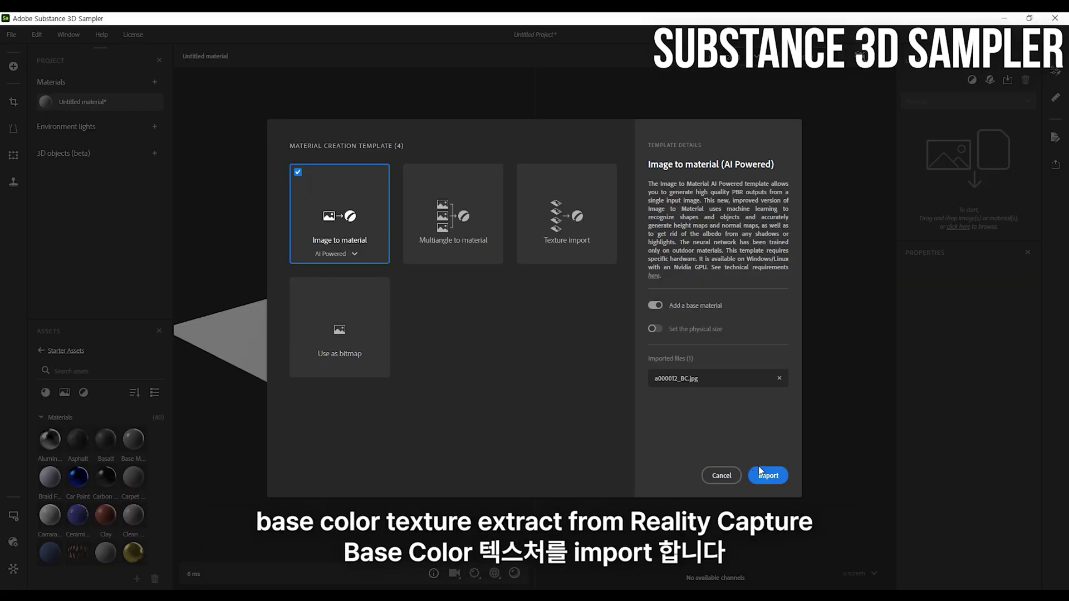
left_click(769, 476)
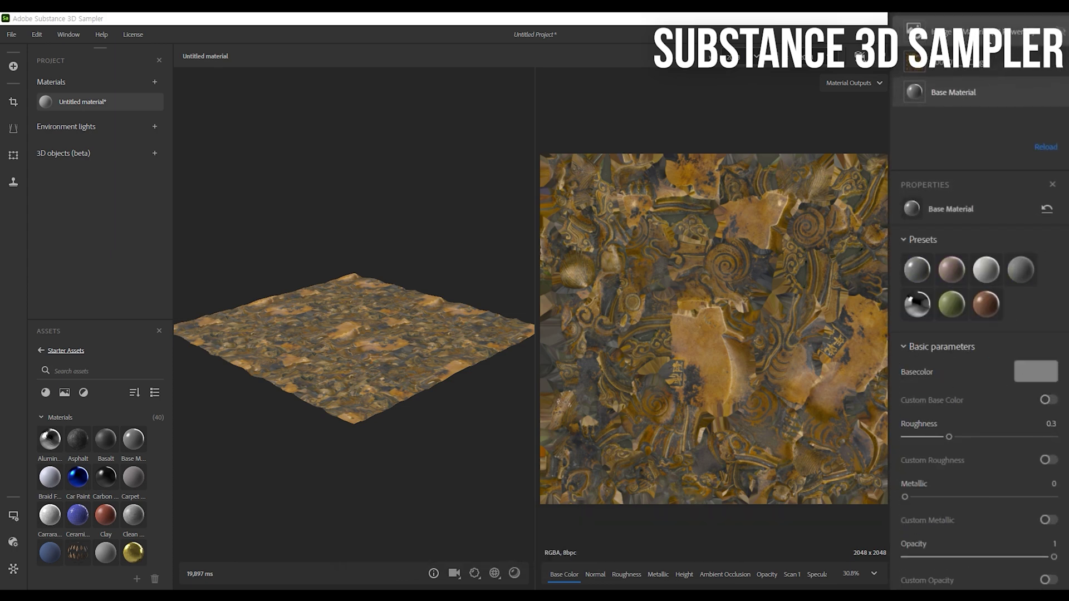
Step: Tune roughness: variations 0.67, variations softness 0.58, albedo details importance 0.48
left_click(957, 31)
scroll(320, 388, "up", 5)
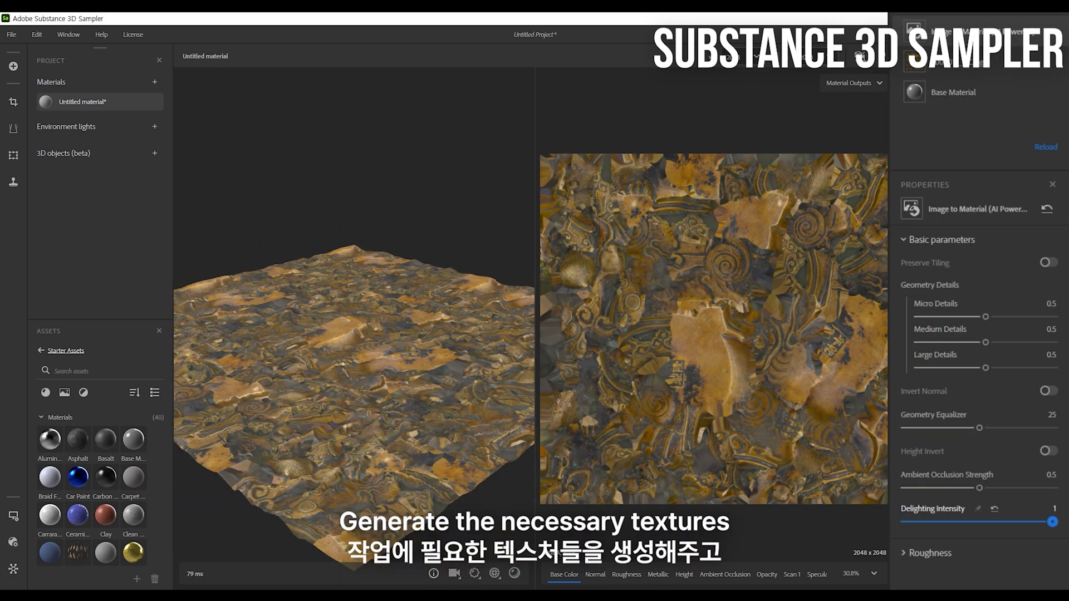
left_click_drag(1054, 522, 904, 522)
left_click(929, 553)
scroll(981, 459, "down", 2)
left_click_drag(980, 459, 964, 494)
left_click(627, 575)
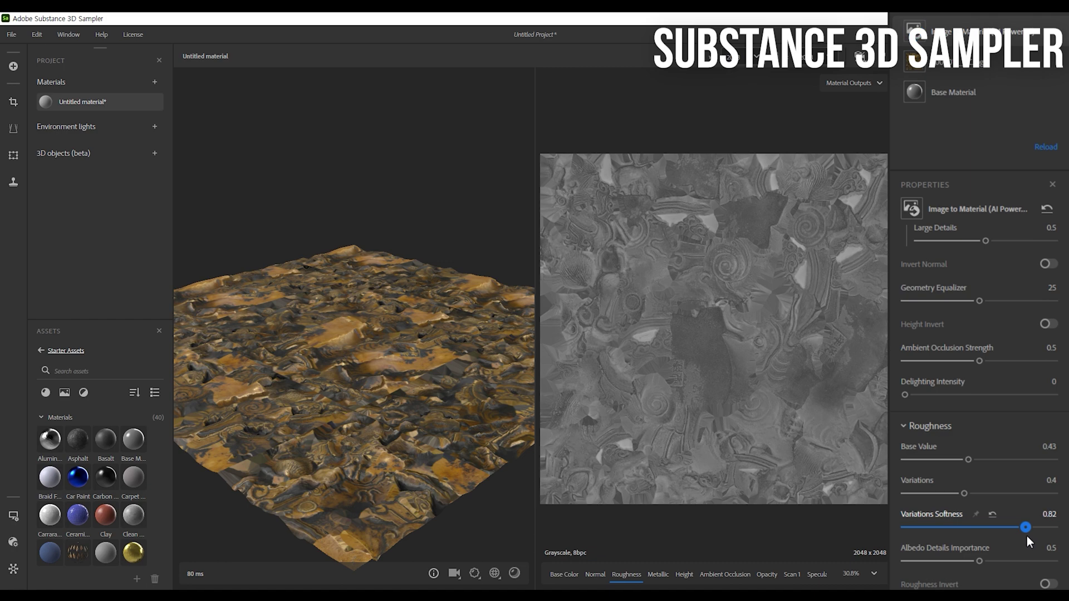
left_click_drag(977, 560, 970, 562)
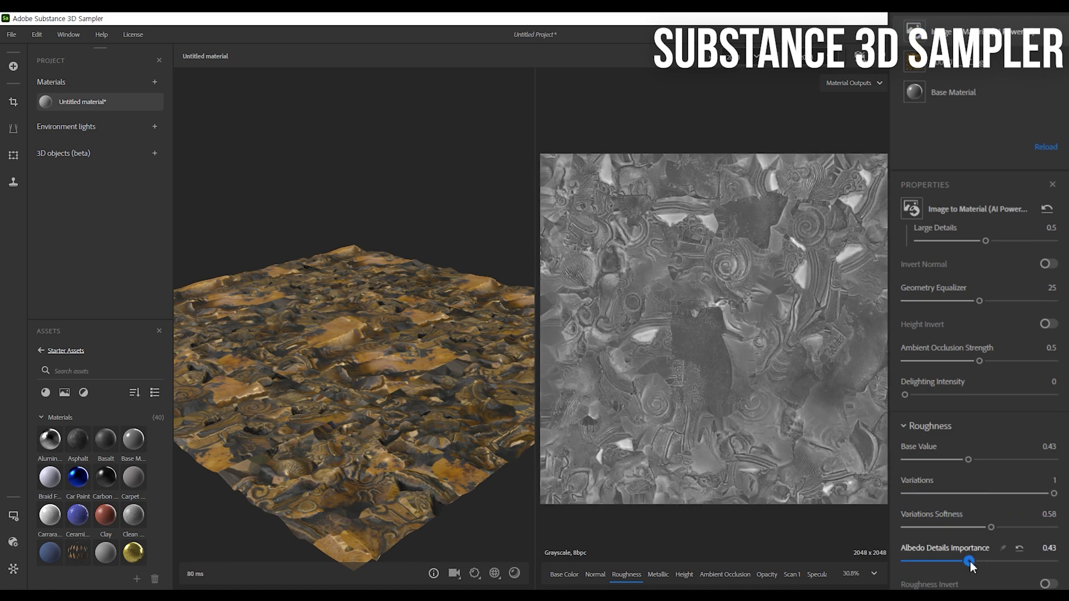
left_click_drag(1004, 493, 1017, 494)
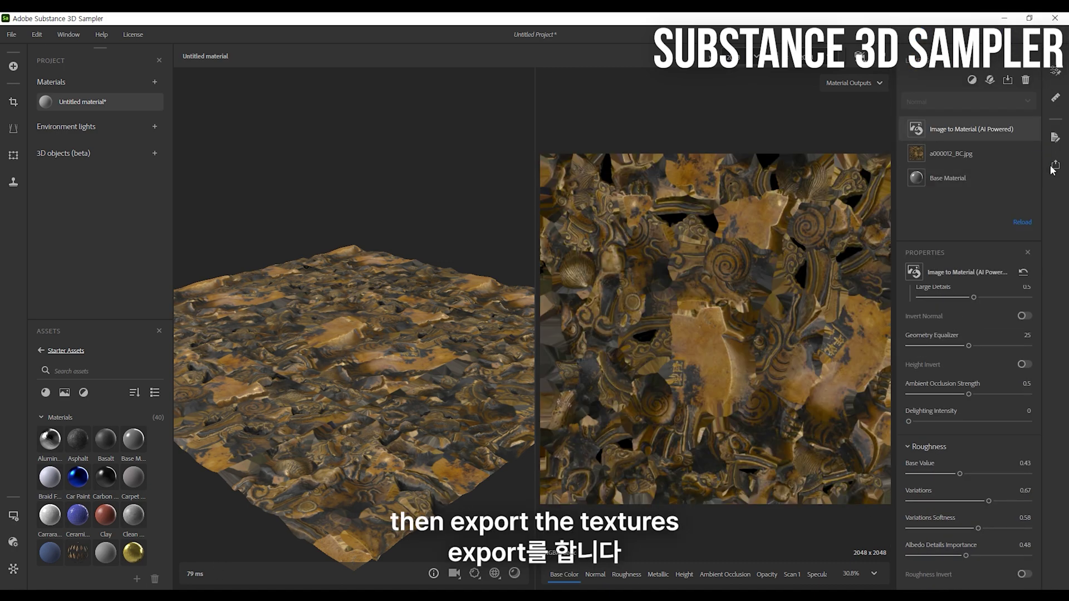
Step: Export the material as 'sampler' PNG maps into the a000012 texture folder
left_click(1057, 169)
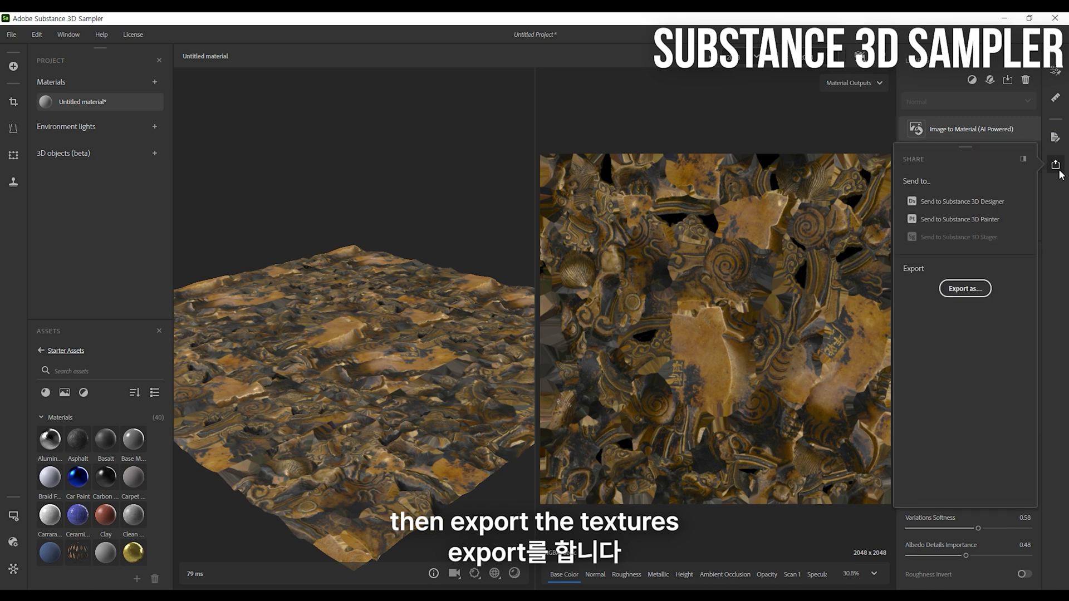
left_click(969, 294)
type("sampler")
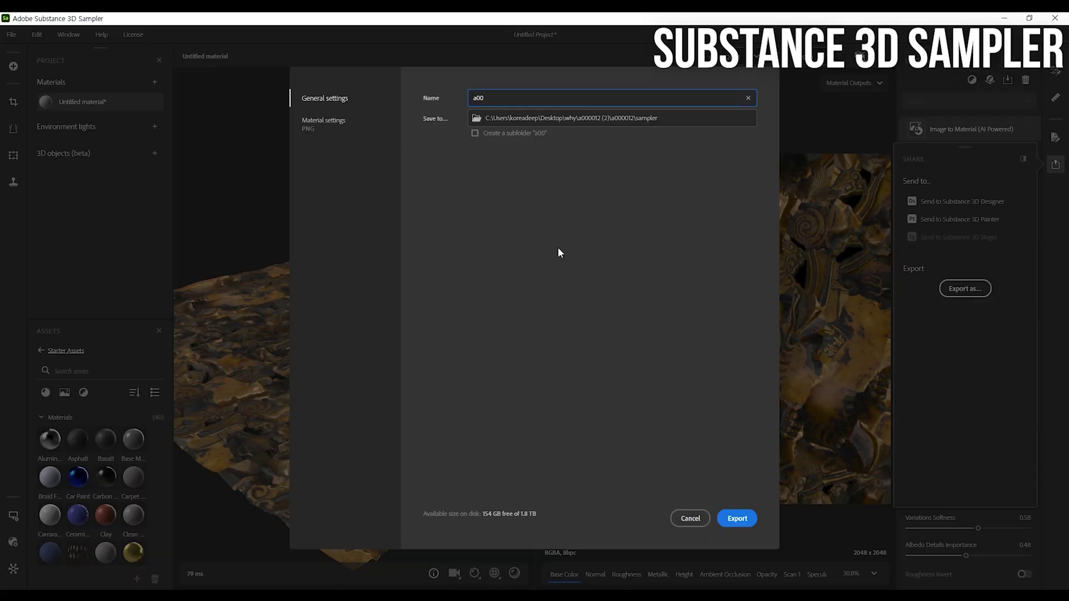
left_click(657, 119)
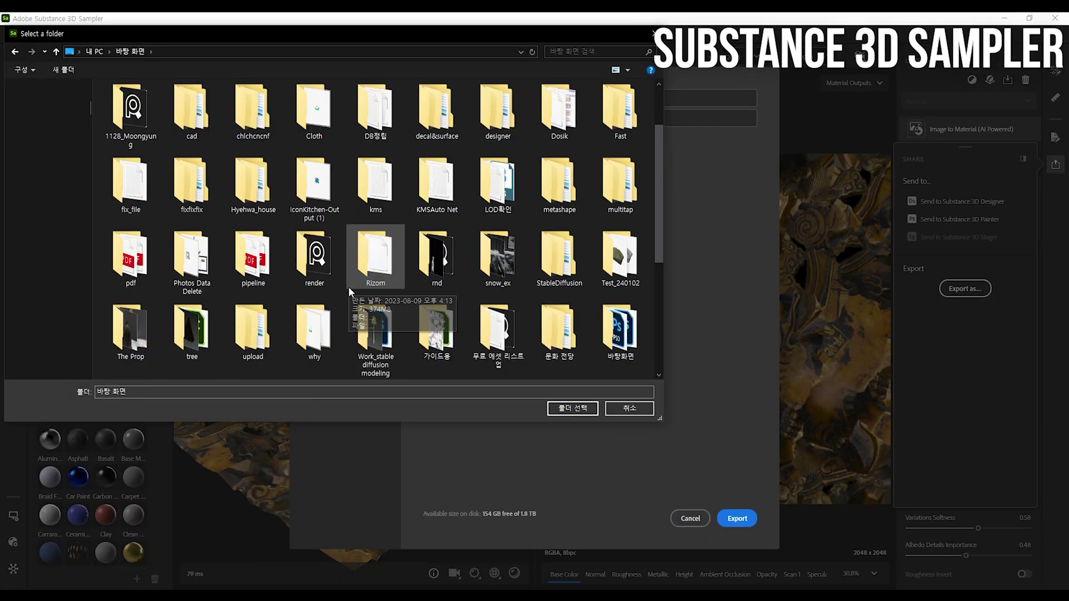
double_click(370, 256)
double_click(239, 140)
left_click(573, 408)
left_click(324, 121)
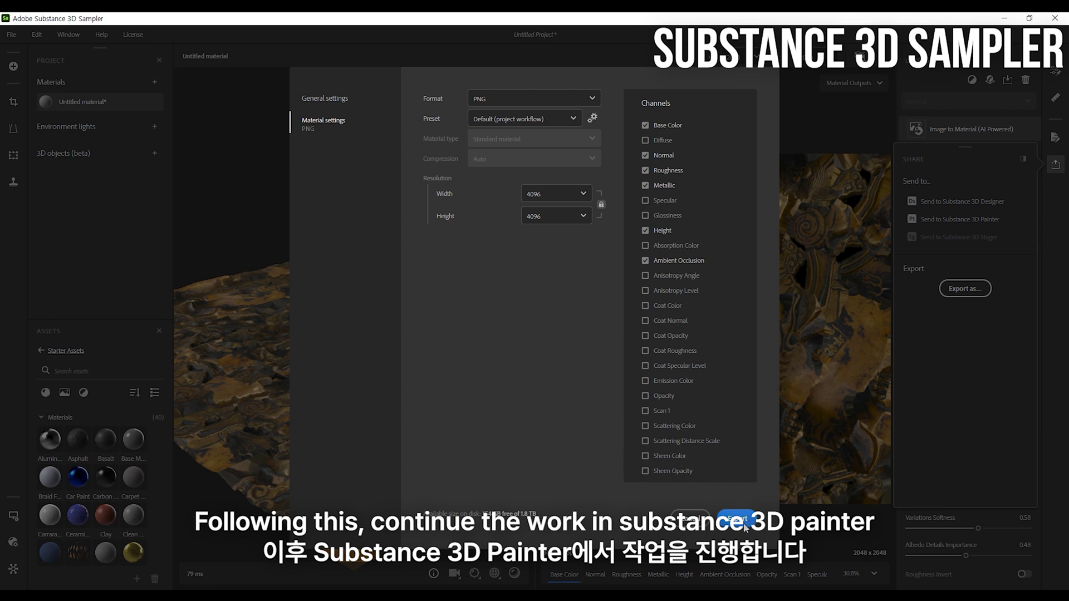
left_click(743, 524)
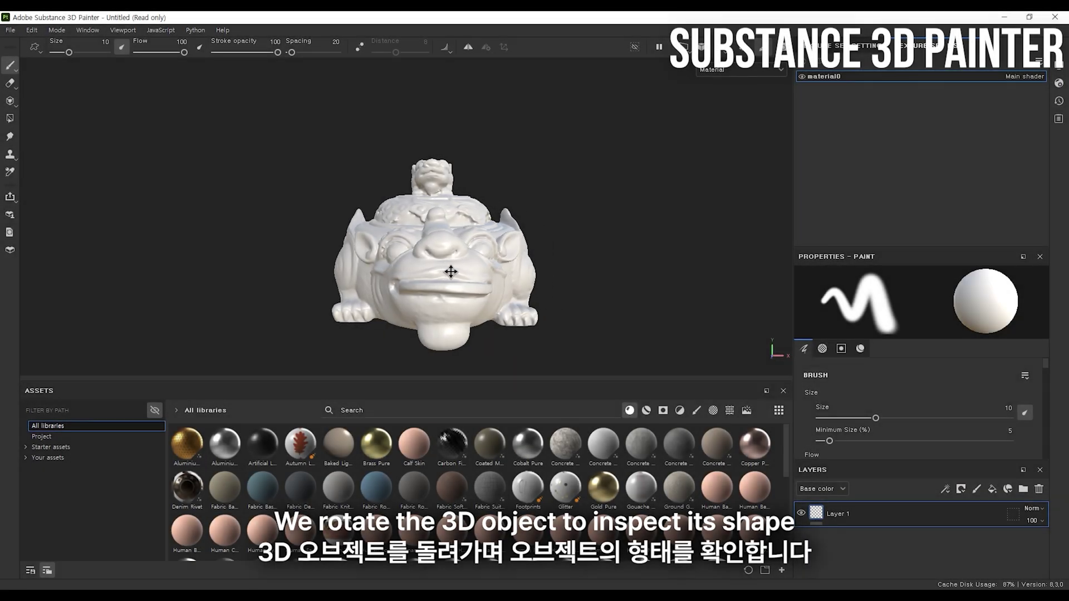
Step: Orbit the untextured toad to view it from the side
left_click_drag(451, 272, 424, 276, "alt")
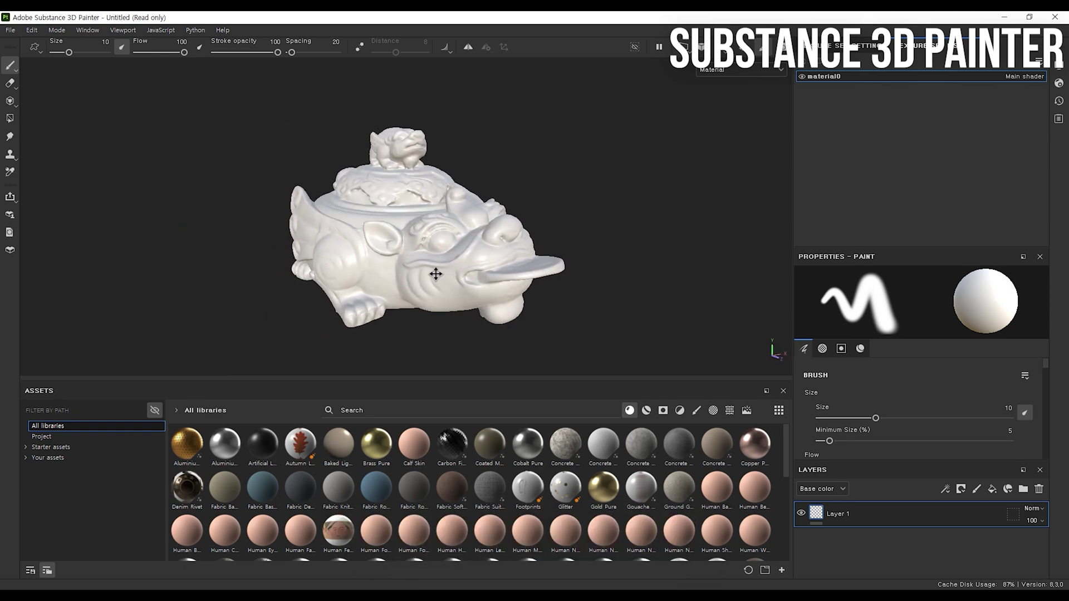
Step: Add a fill layer carrying the a000012 maps, including the normal and height maps
left_click(991, 489)
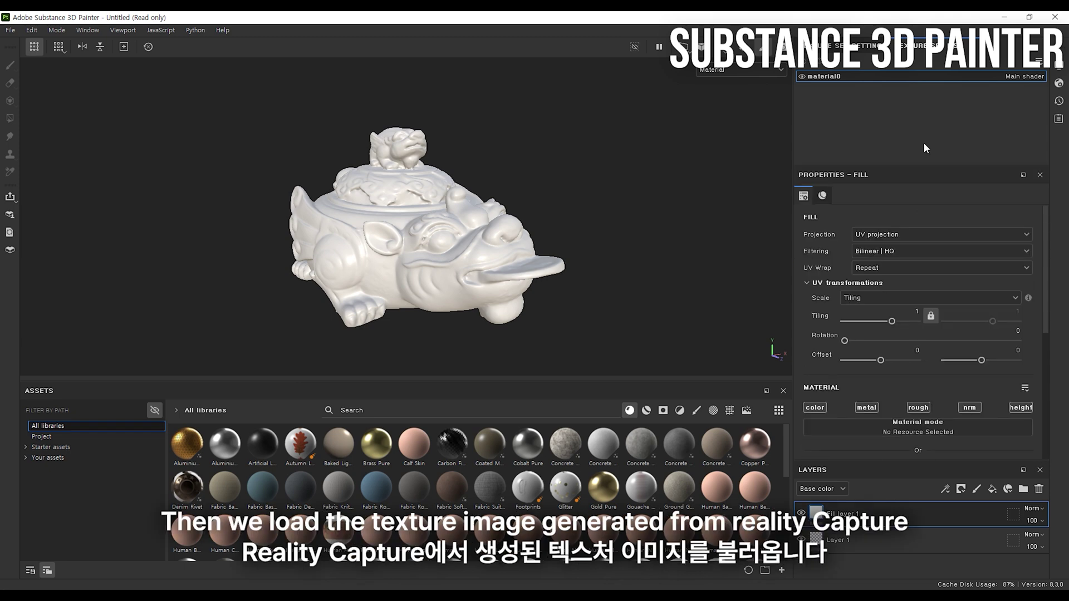
scroll(963, 361, "down", 5)
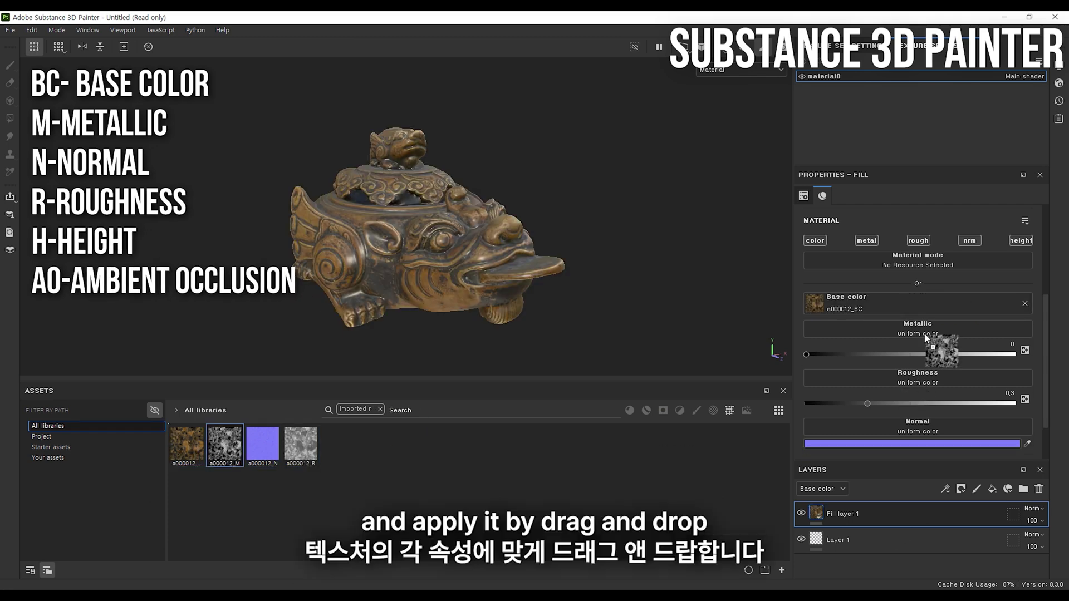
left_click_drag(263, 444, 934, 456)
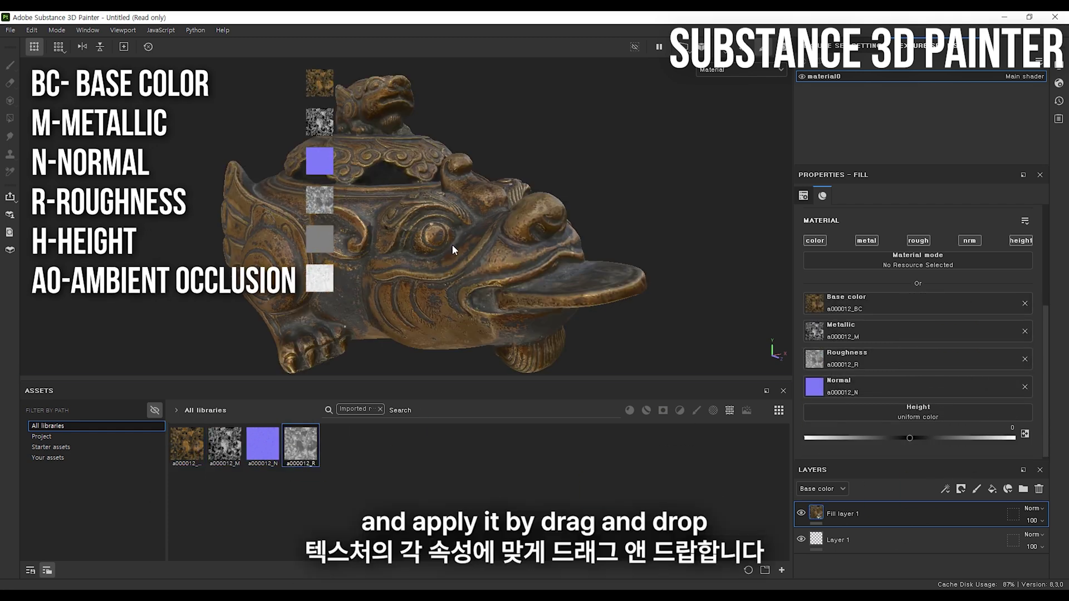
left_click_drag(453, 245, 517, 274, "alt")
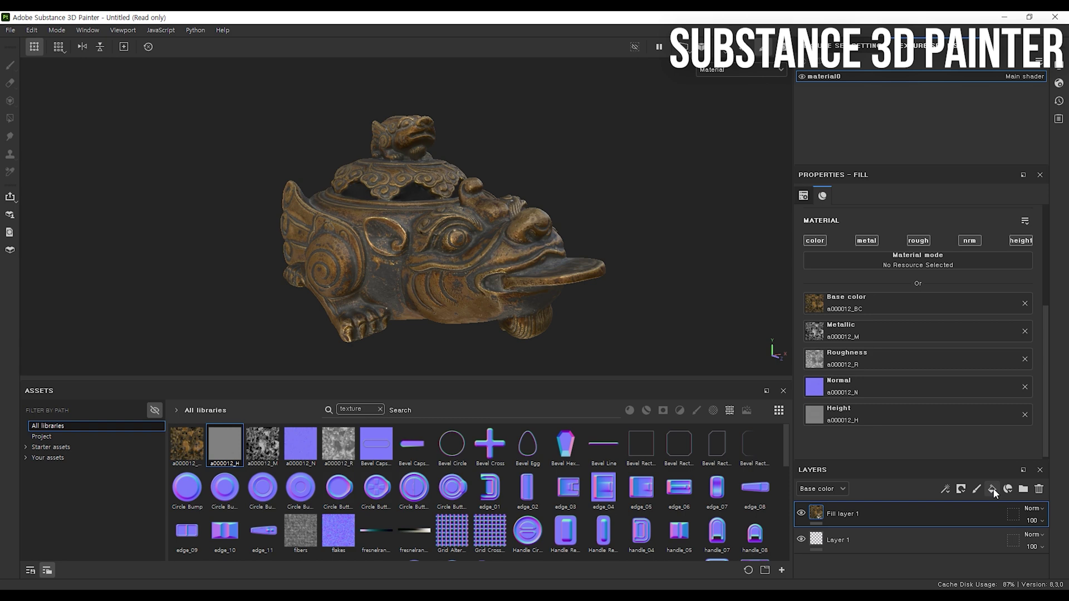
Step: Preview the base colour, metallic, roughness and normal channels, and add a second fill layer
key("c")
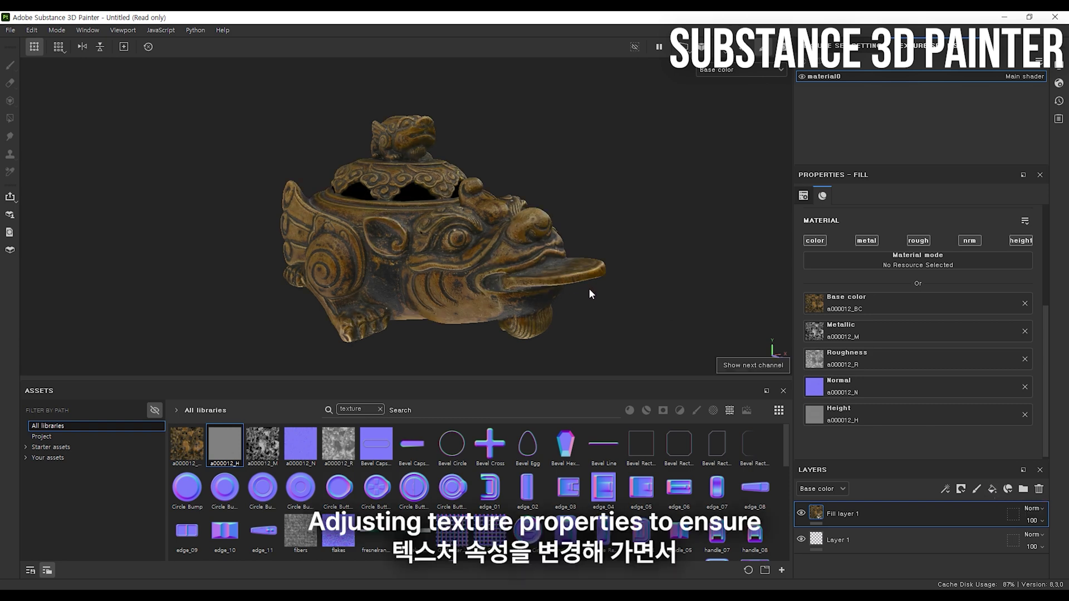
key("c")
key("c")
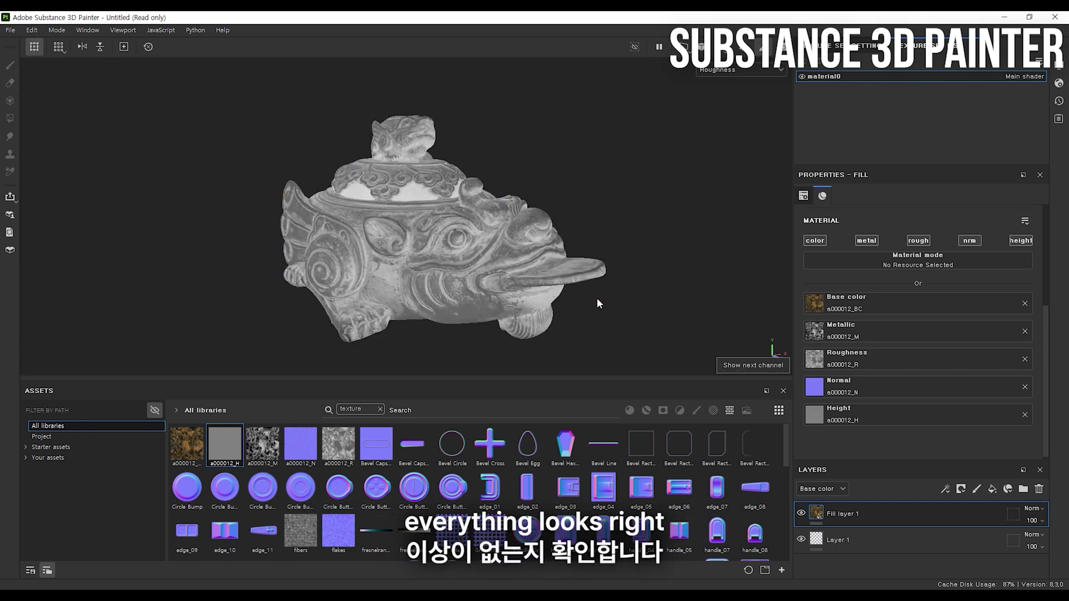
key("c")
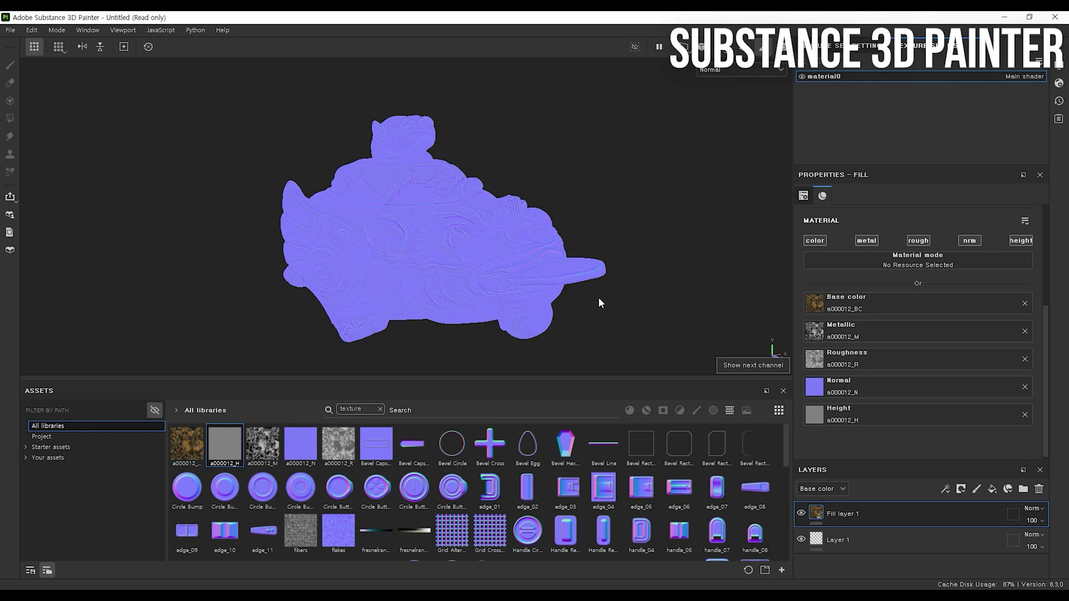
key("c")
key("c")
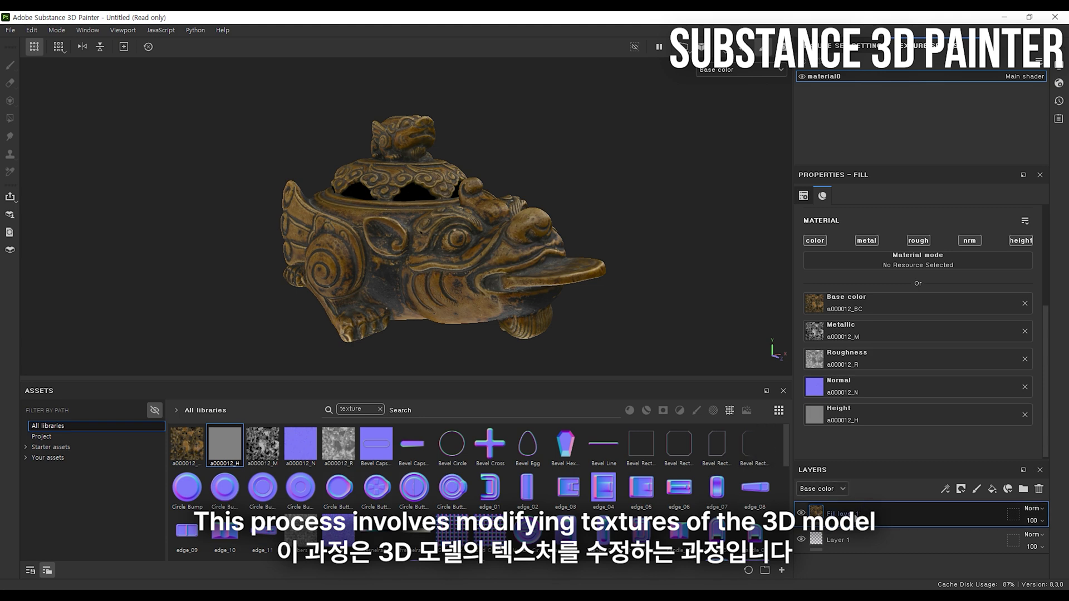
left_click(991, 490)
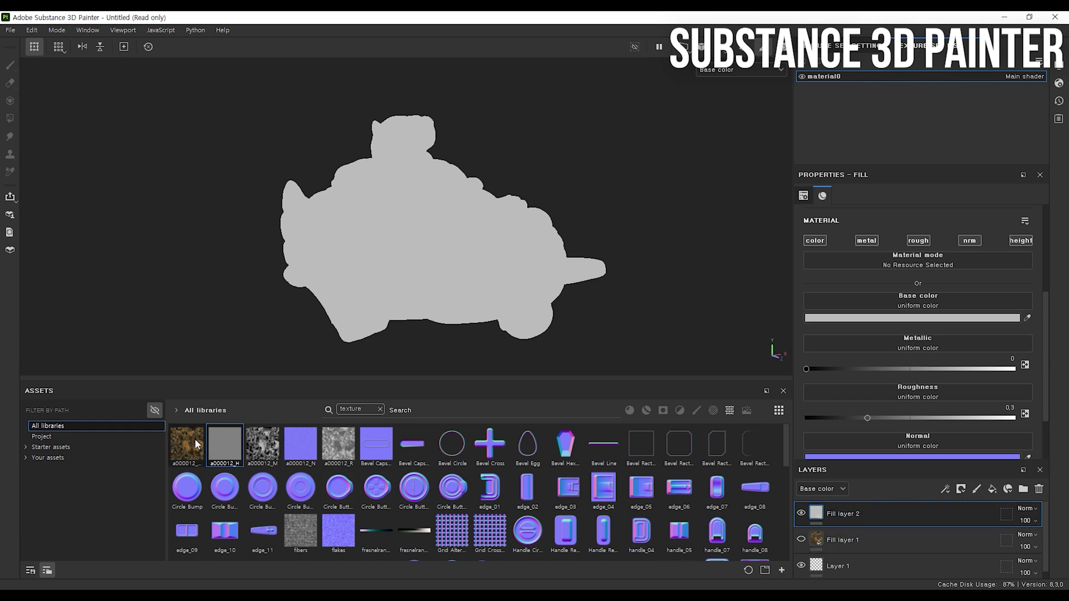
Step: Give the new fill layer the a000012_BC base colour and roughness about 0.27, then select Fill layer 3
left_click_drag(966, 304, 965, 305)
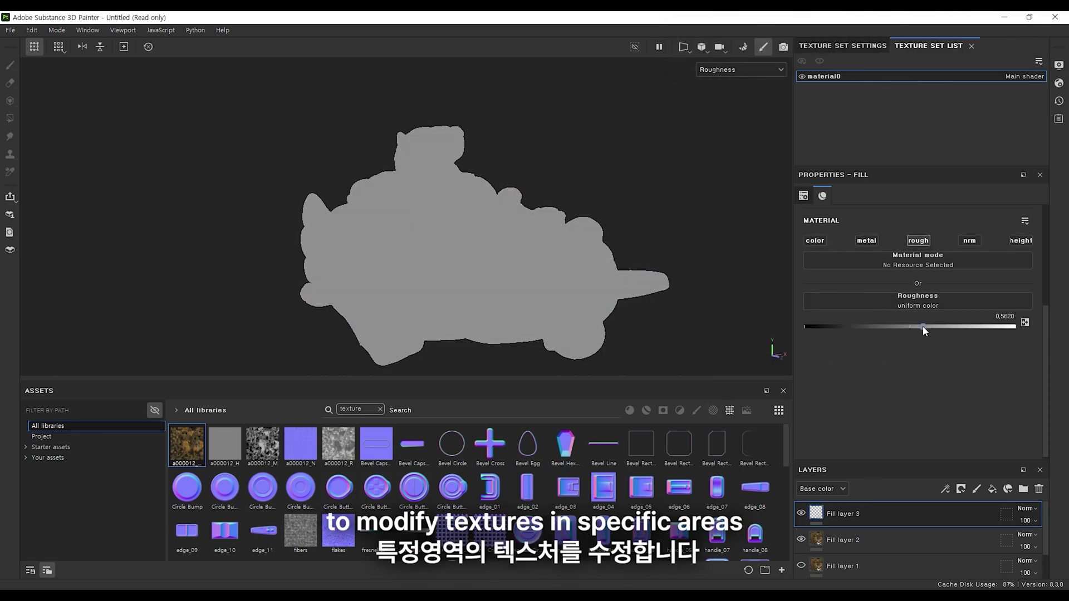
left_click_drag(923, 326, 862, 325)
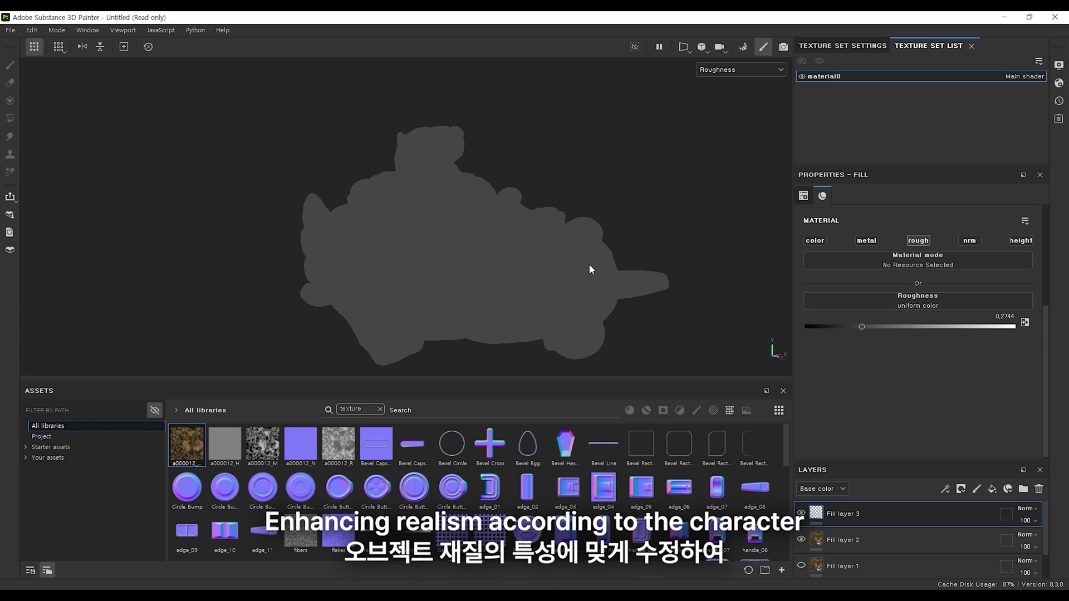
right_click(851, 540)
key("Escape")
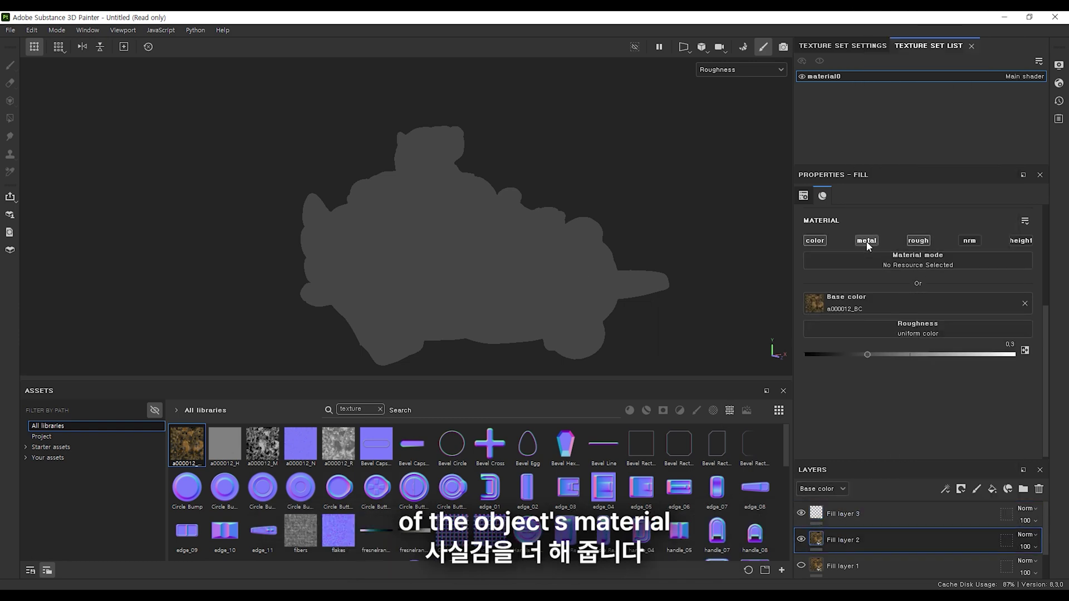
left_click(851, 513)
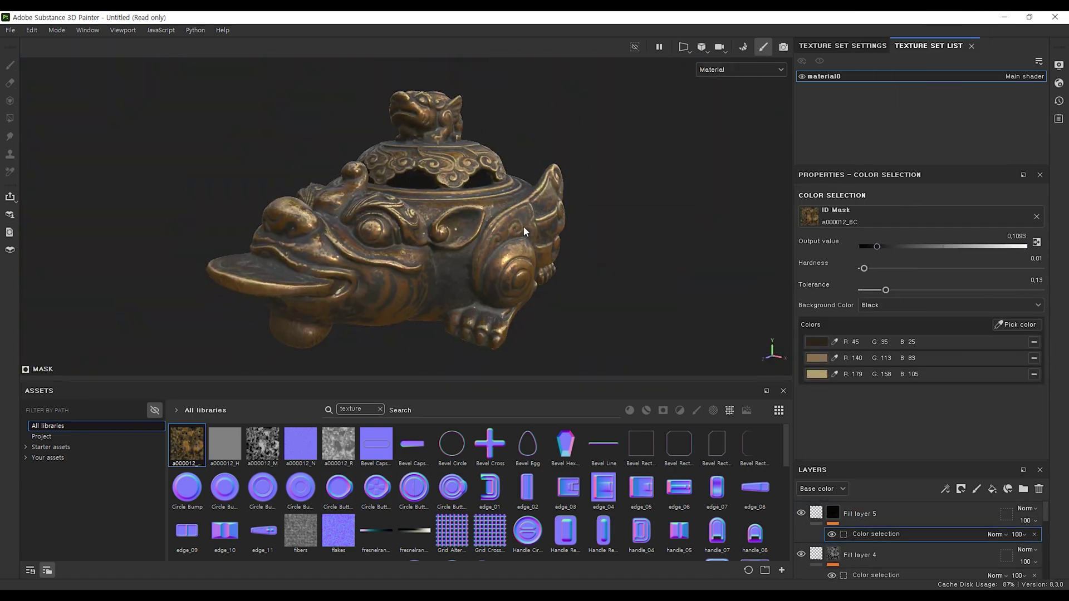
Step: Group Fill layer 5 and Fill layer 4 into Folder 1
left_click_drag(524, 231, 505, 152, "alt")
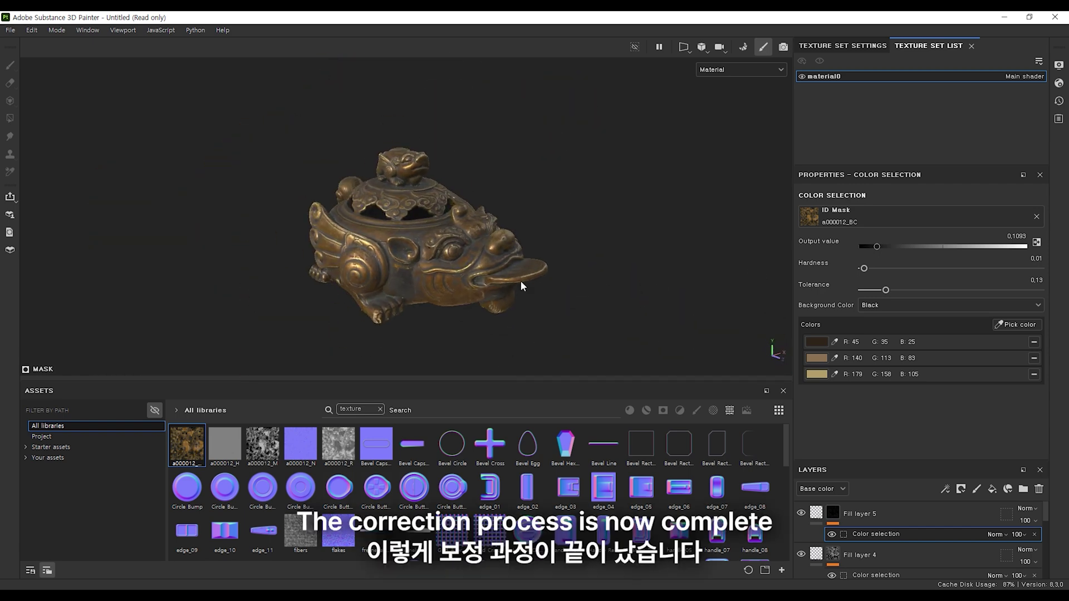
left_click(944, 509)
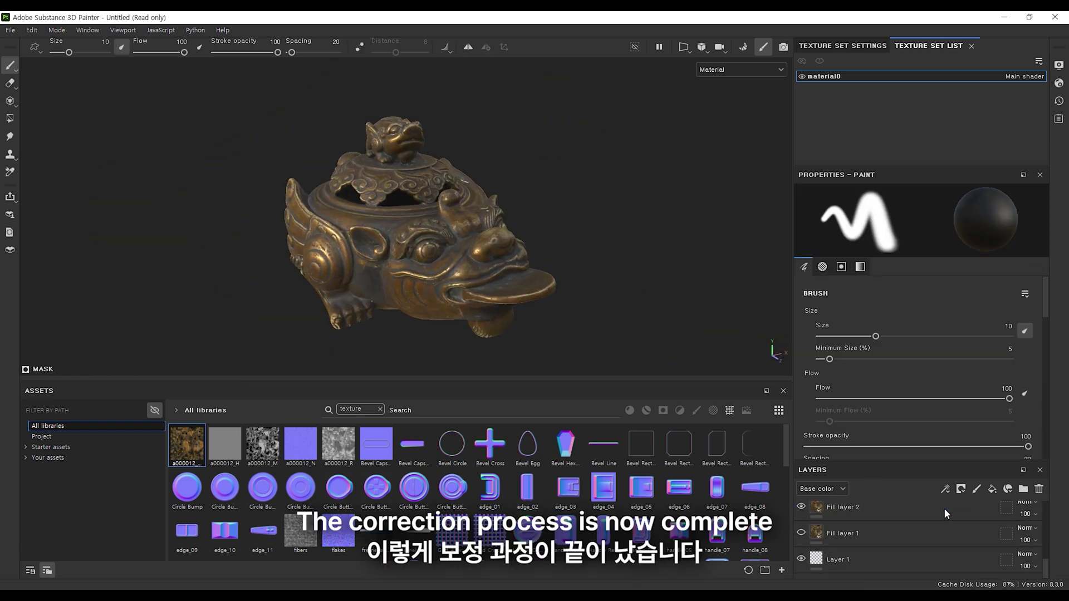
left_click(914, 512, "shift")
key("ctrl+g")
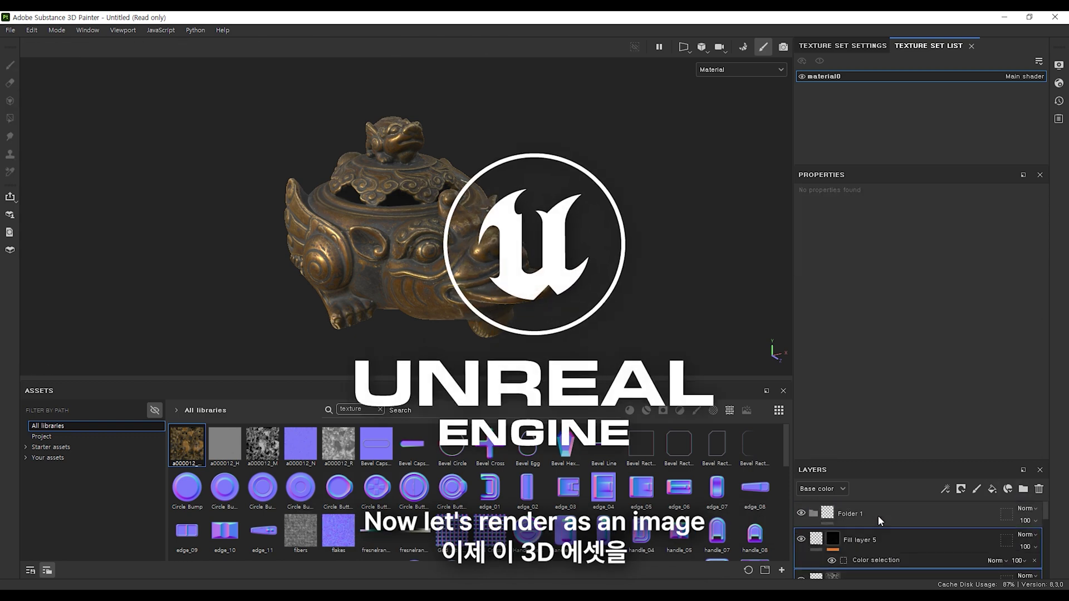
Step: Filter the asset library to materials and scroll through them
left_click(646, 410)
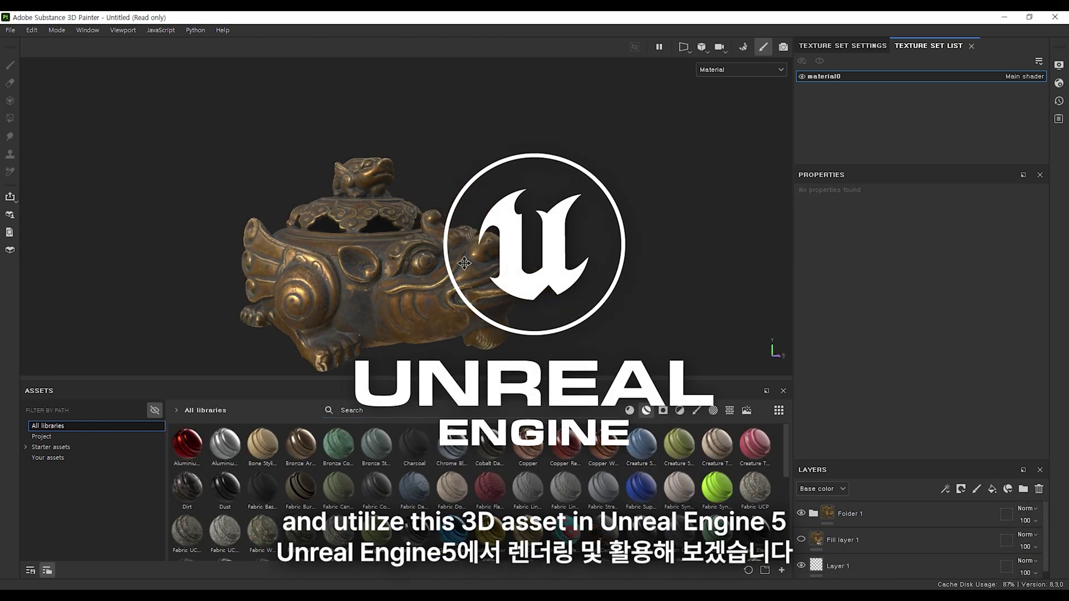
scroll(548, 494, "down", 5)
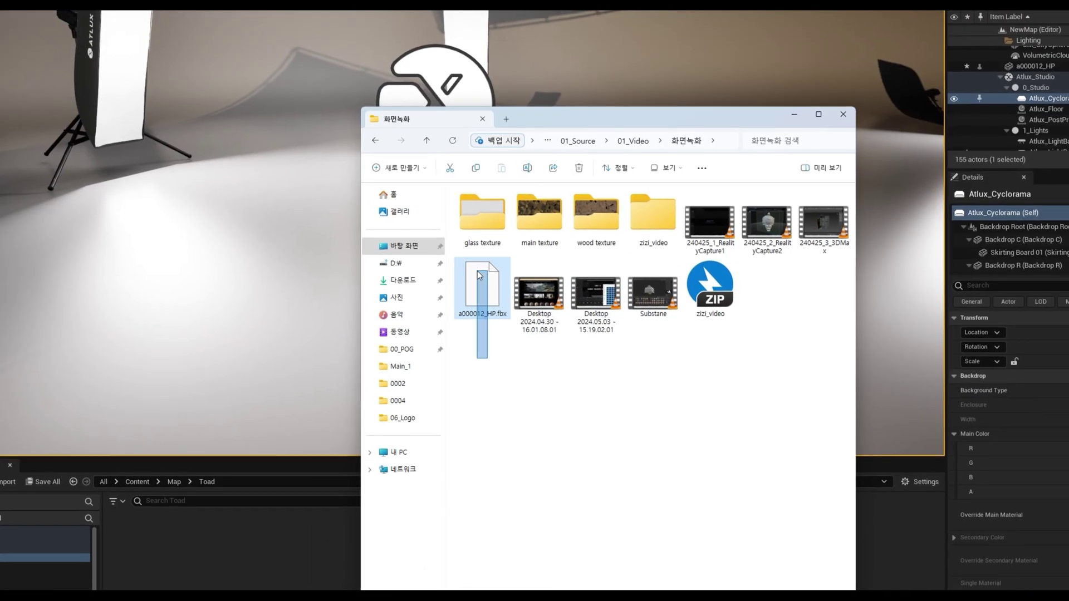
Step: Import a000012_HP.fbx and its textures into the Toad content folder
left_click_drag(427, 296, 210, 536)
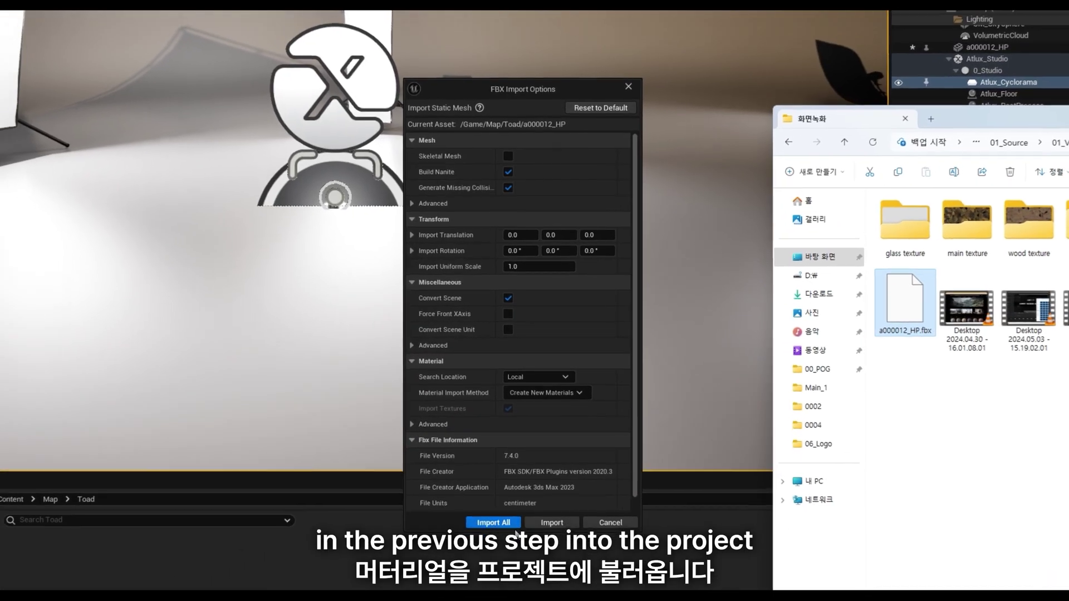
left_click(505, 463)
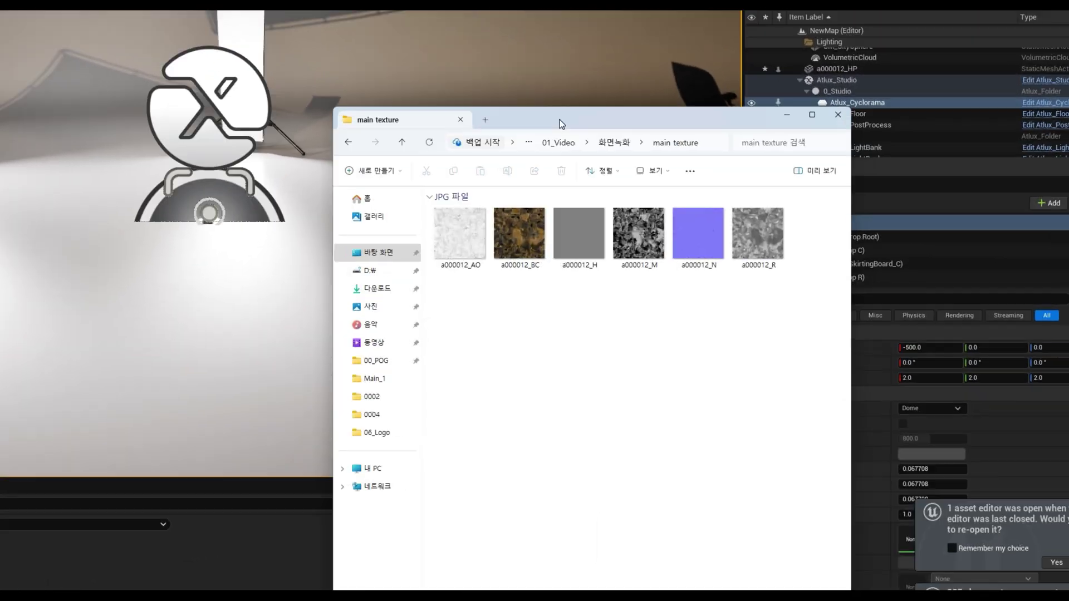
left_click_drag(561, 124, 549, 122)
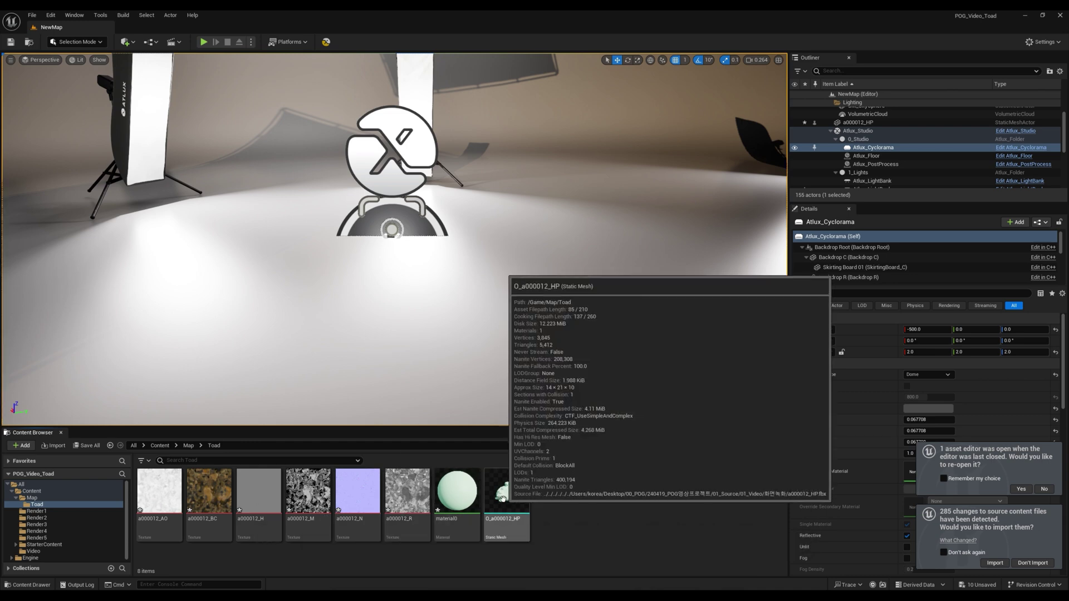
Step: Place the toad mesh in the studio scene, frame it, and open material0
left_click_drag(507, 497, 601, 248)
key("f")
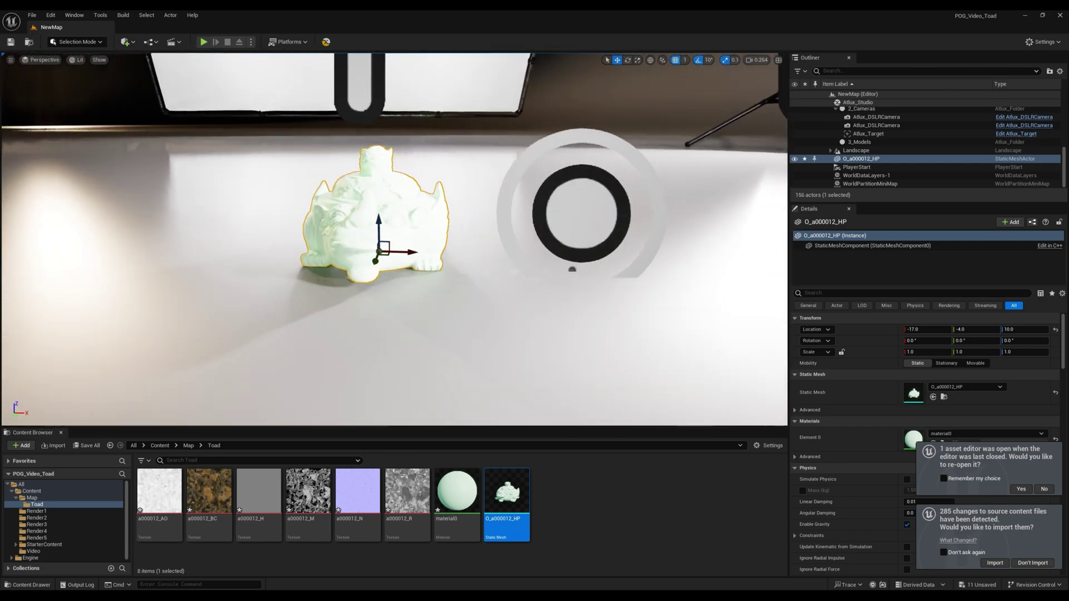
double_click(448, 486)
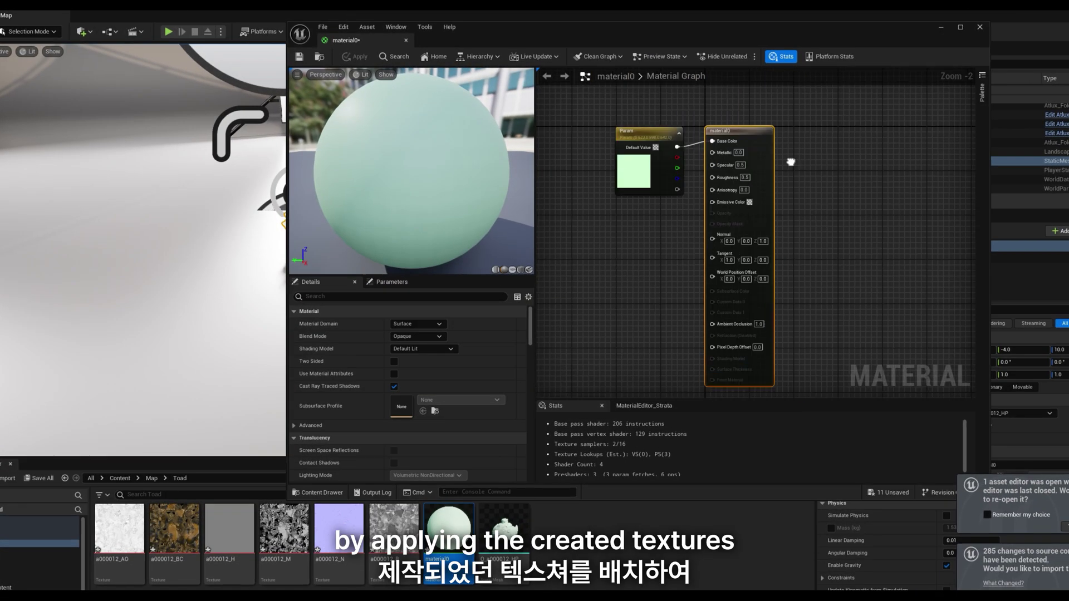
Step: Replace the Param node with textures wired to Base Color, Metallic, Roughness, Normal and Ambient Occlusion
key("Delete")
left_click_drag(179, 553, 721, 171)
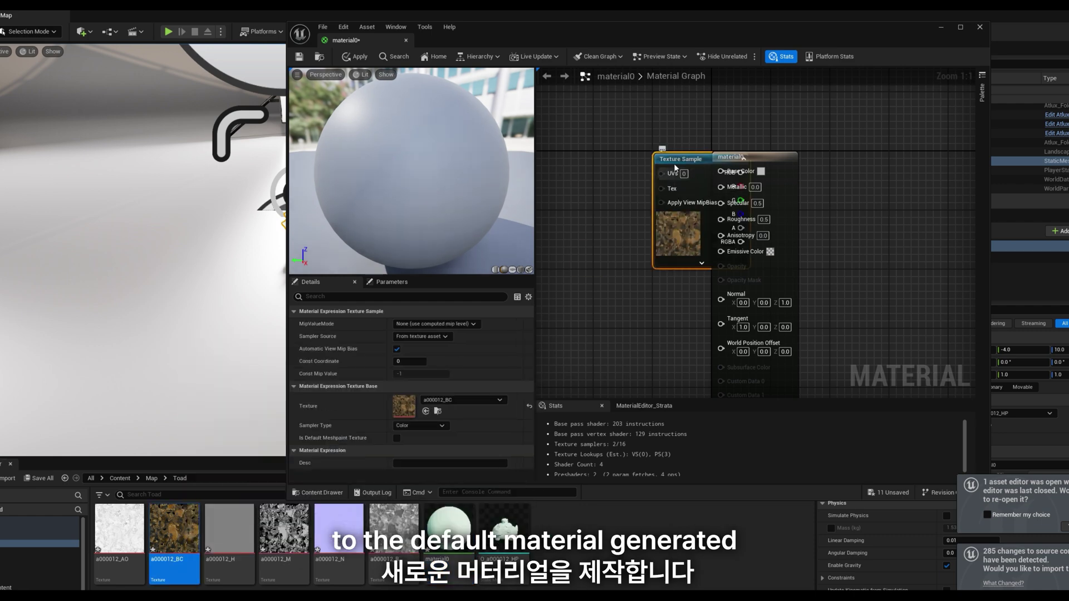
left_click_drag(284, 529, 718, 187)
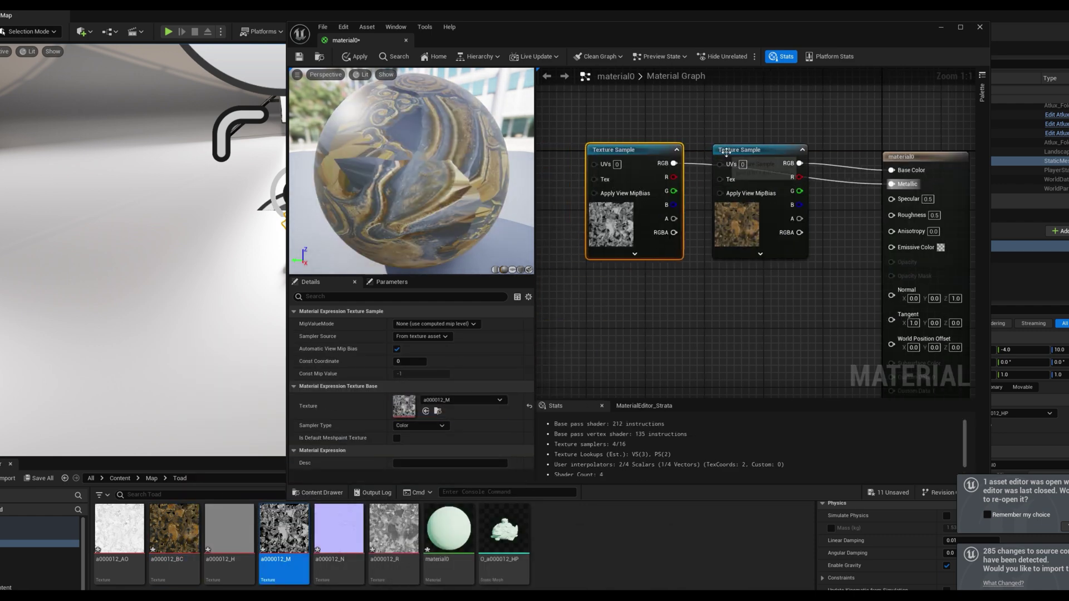
right_click_drag(752, 262, 692, 245)
left_click_drag(339, 529, 648, 269)
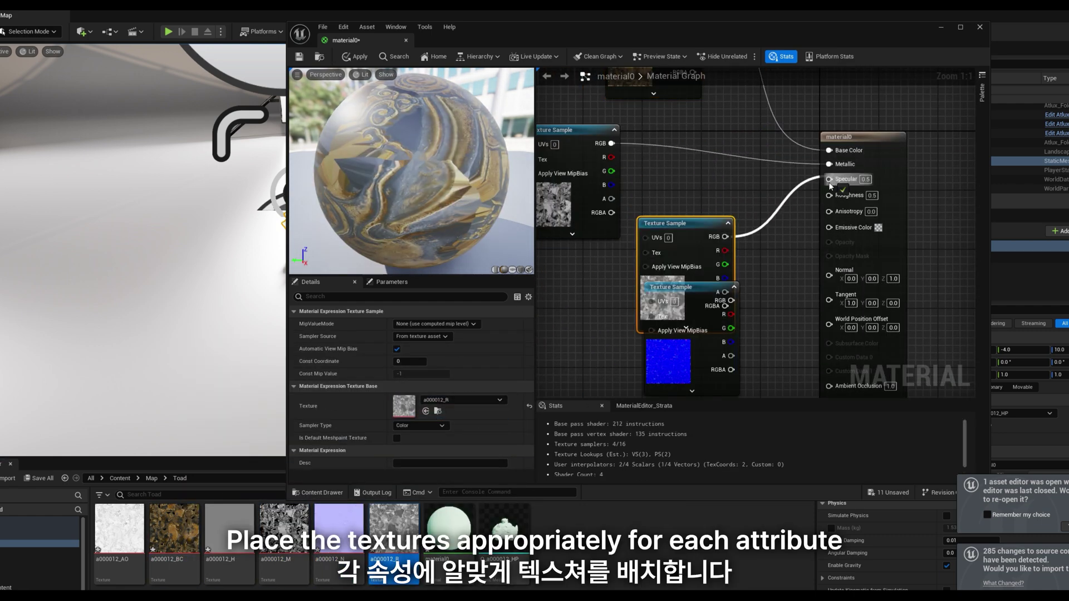
left_click_drag(830, 186, 830, 195)
left_click_drag(731, 301, 829, 275)
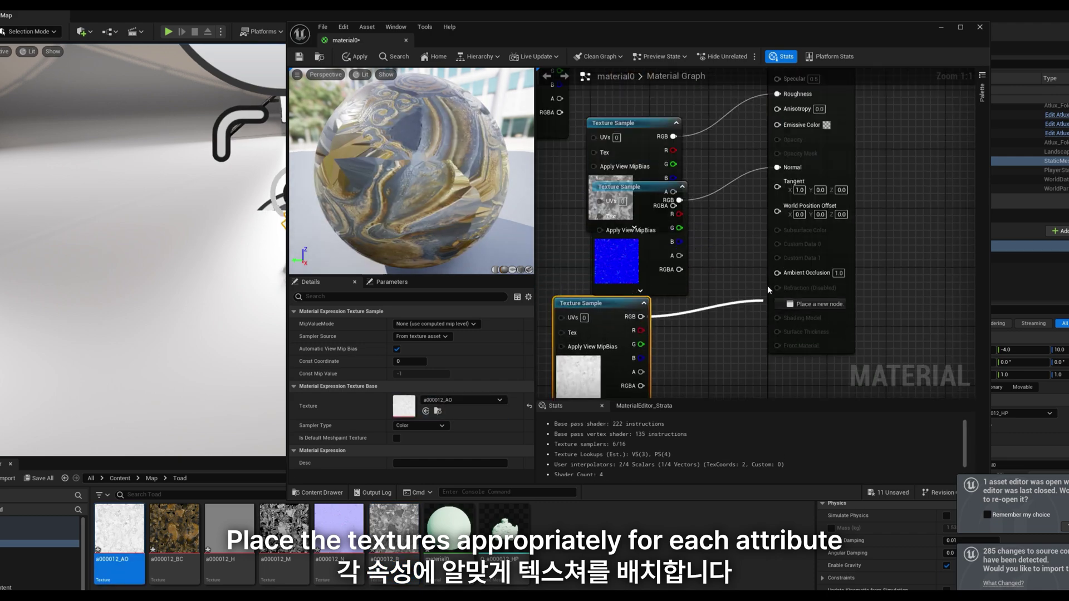
left_click_drag(770, 290, 777, 272)
Step: Delete the unused a000012_H texture asset from the Content Browser
left_click(218, 540)
key("Delete")
left_click(471, 470)
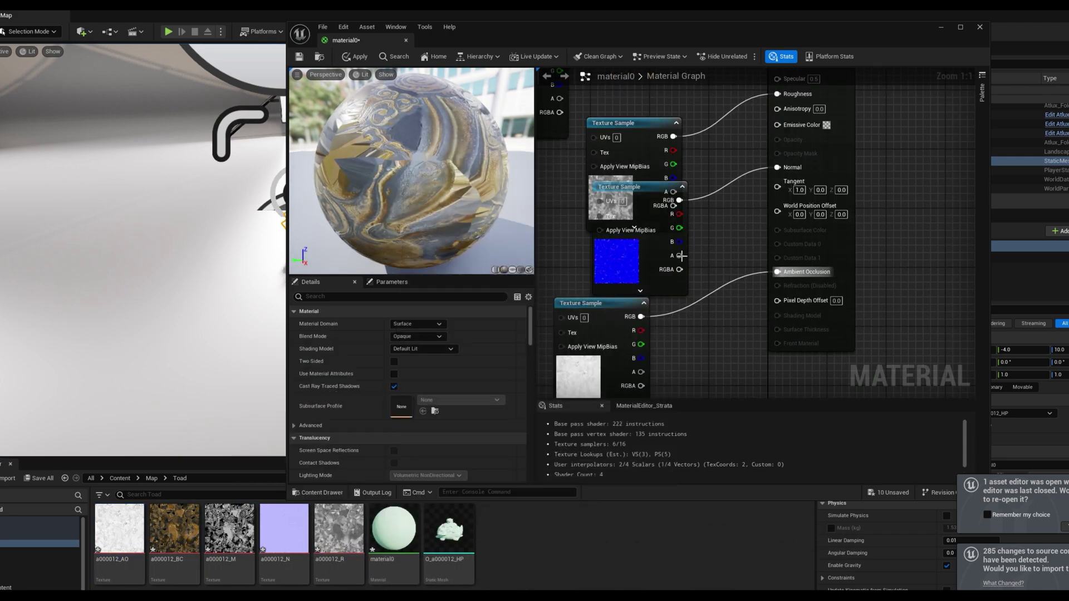
scroll(693, 238, "down", 5)
scroll(677, 216, "up", 2)
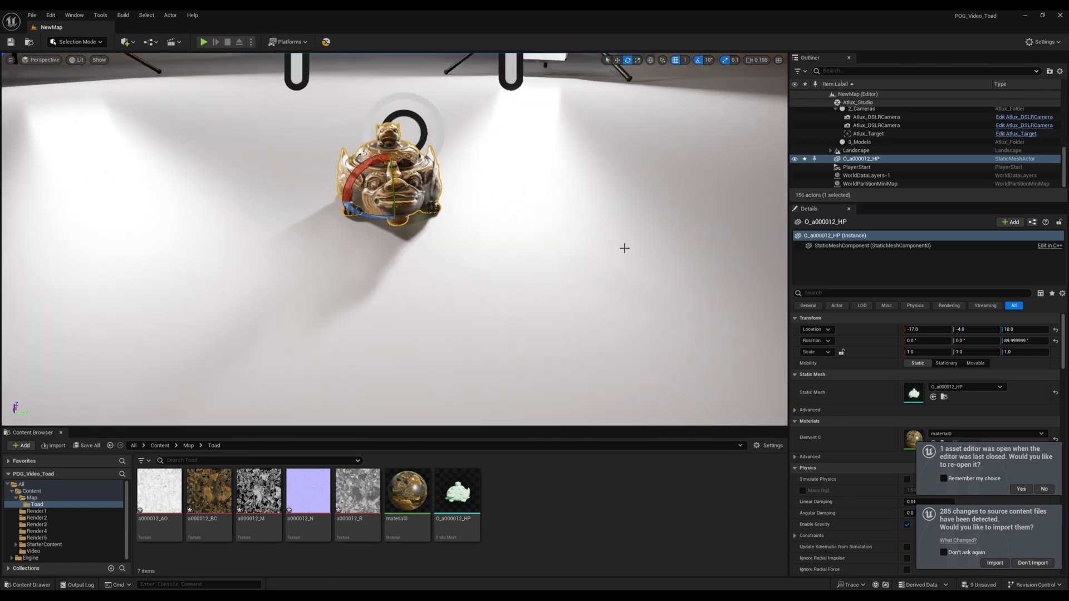
Step: Pilot Atlux_DSLRCamera and move the toad to location 4, 2, 10 to centre it
left_click(462, 93)
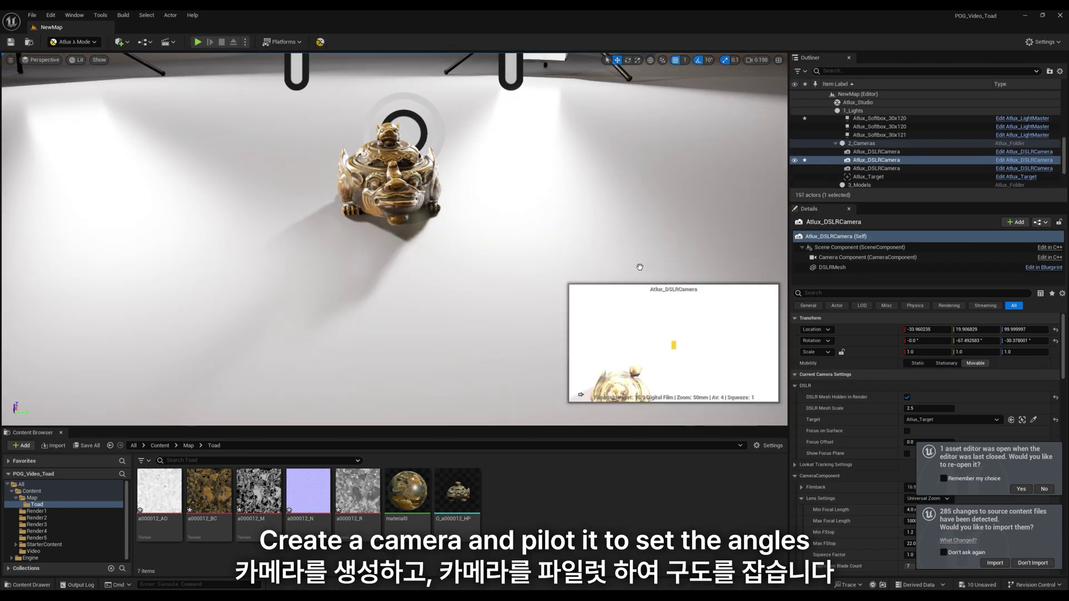
right_click(867, 160)
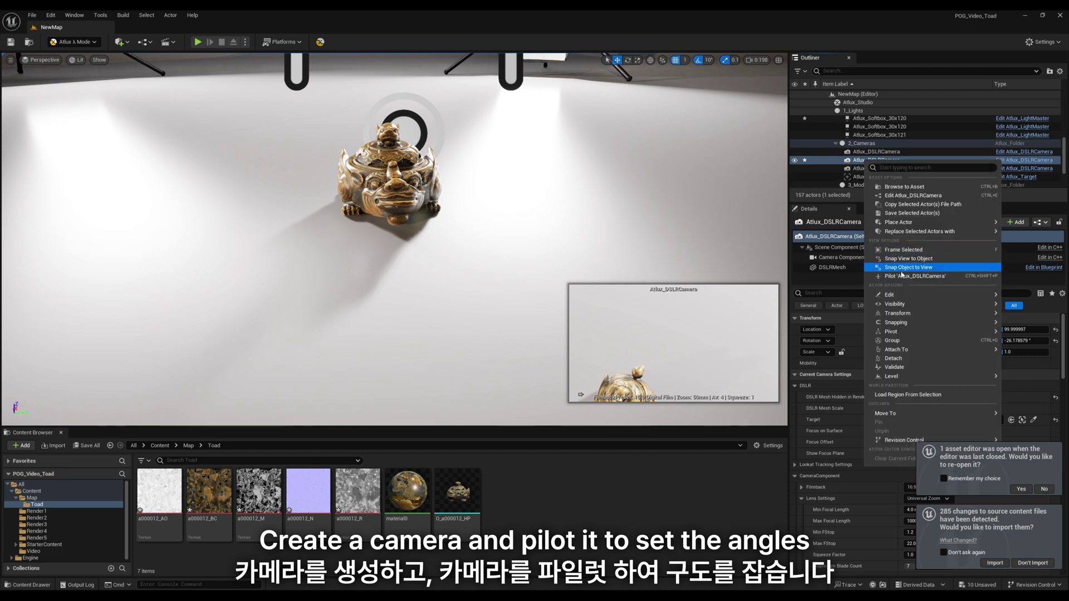
left_click(891, 267)
left_click(397, 351)
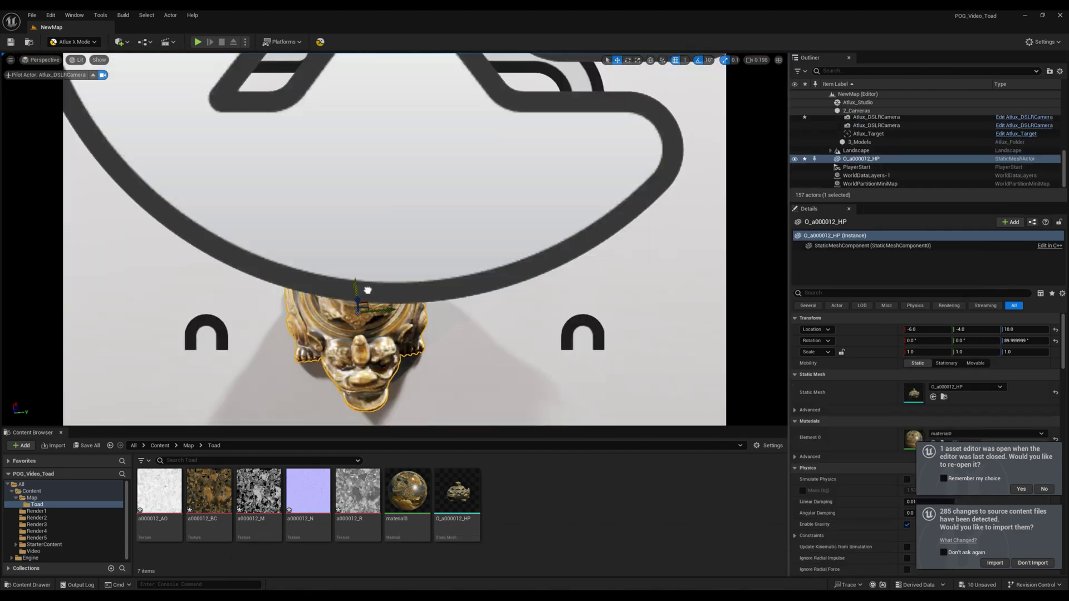
left_click_drag(367, 290, 487, 321)
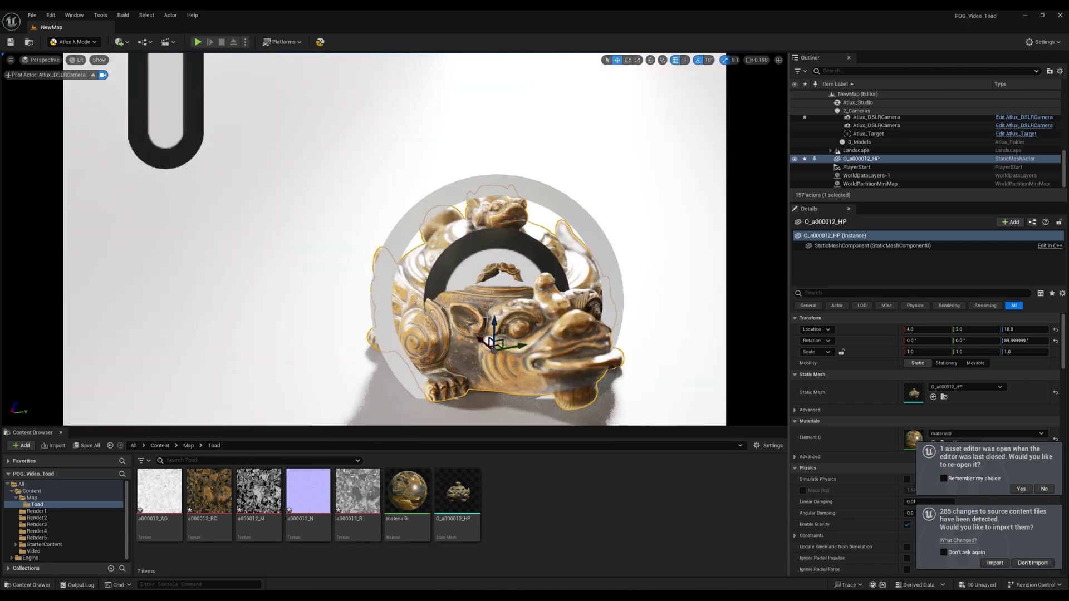
Step: Cycle to a close front-side view of the toad and choose Don't Import for the changed source files
key("ctrl+z")
key("ctrl+z")
key("ctrl+z")
key("ctrl+z")
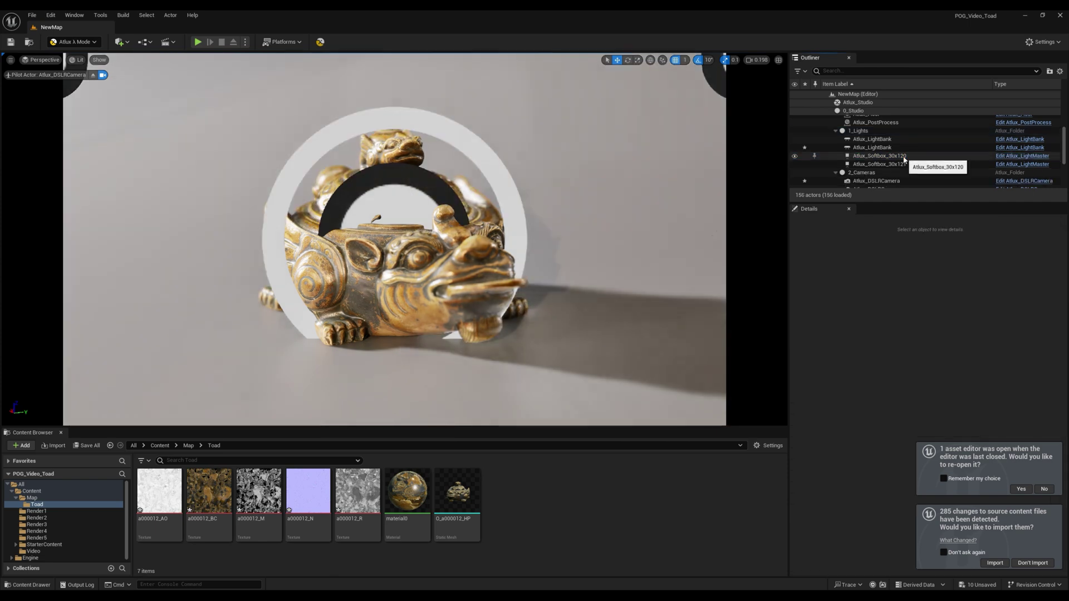
key("ctrl+z")
key("ctrl+z")
key("ctrl+z")
key("ctrl+z")
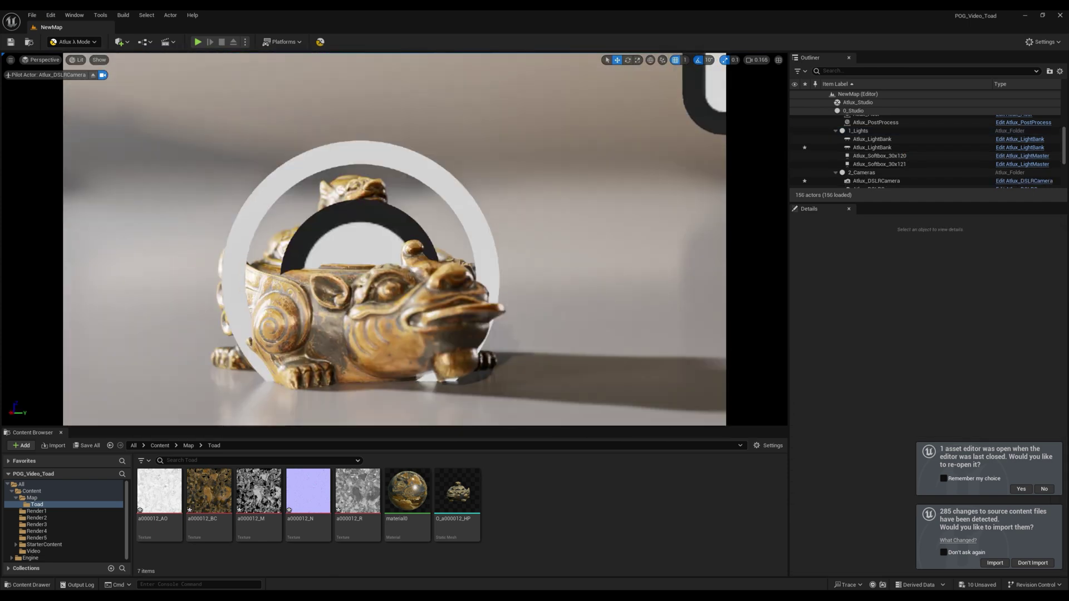
key("ctrl+z")
key("ctrl+z")
key("ctrl+z")
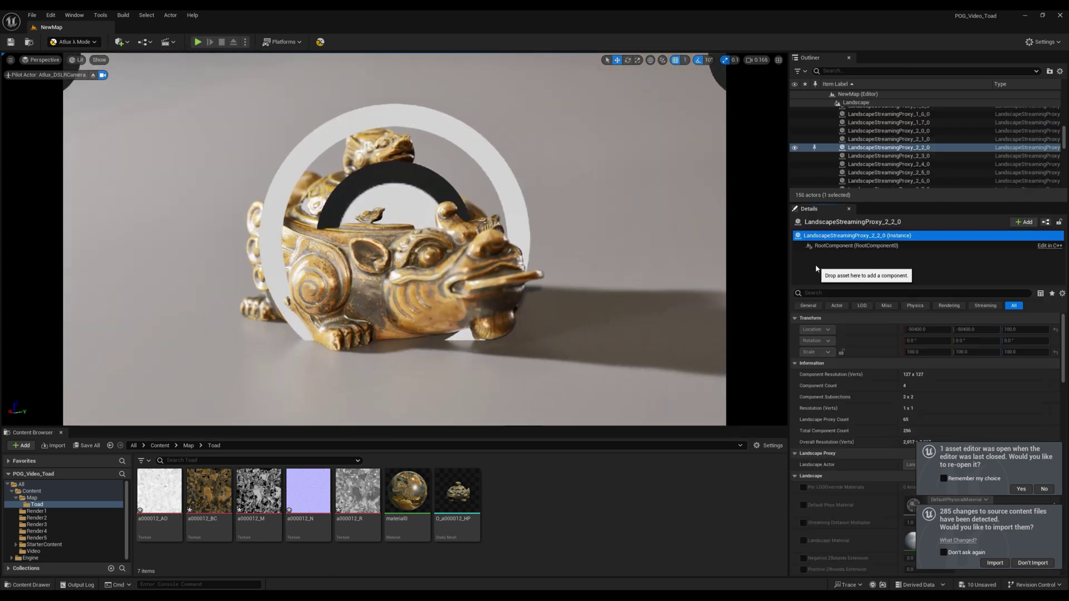
scroll(862, 157, "down", 2)
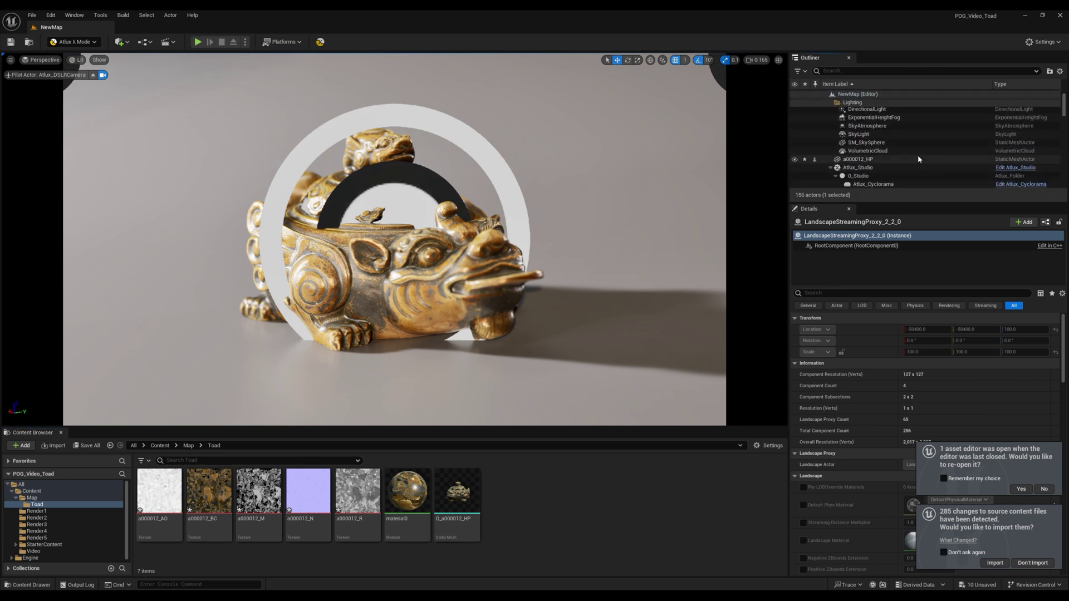
left_click(1030, 564)
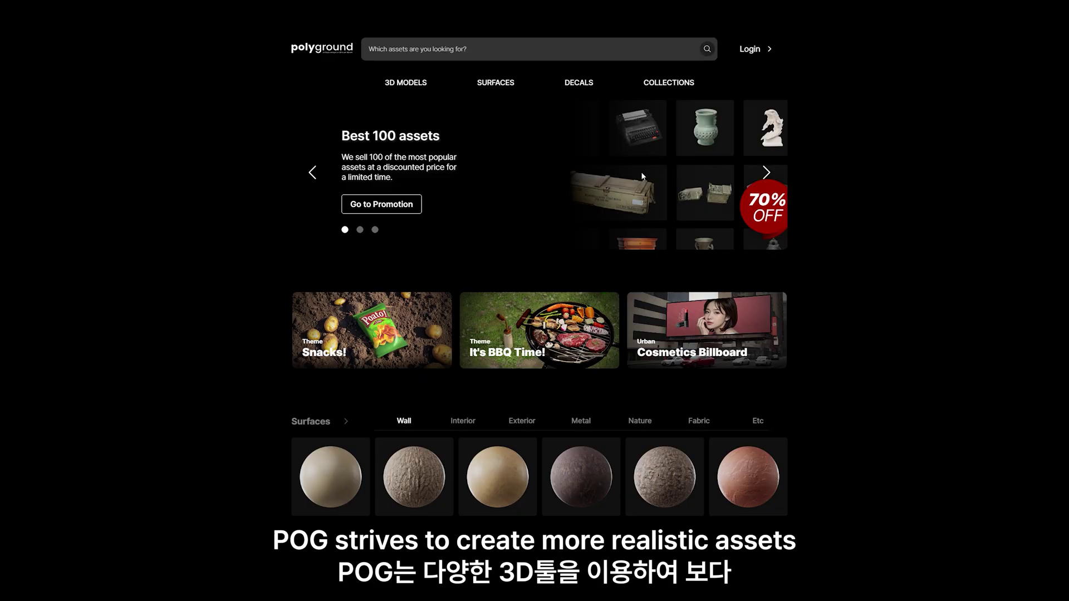
Step: Open Polyground's 3D MODELS catalogue and browse its 3,403 scanned assets
scroll(640, 172, "down", 9)
scroll(575, 171, "up", 4)
scroll(576, 172, "up", 6)
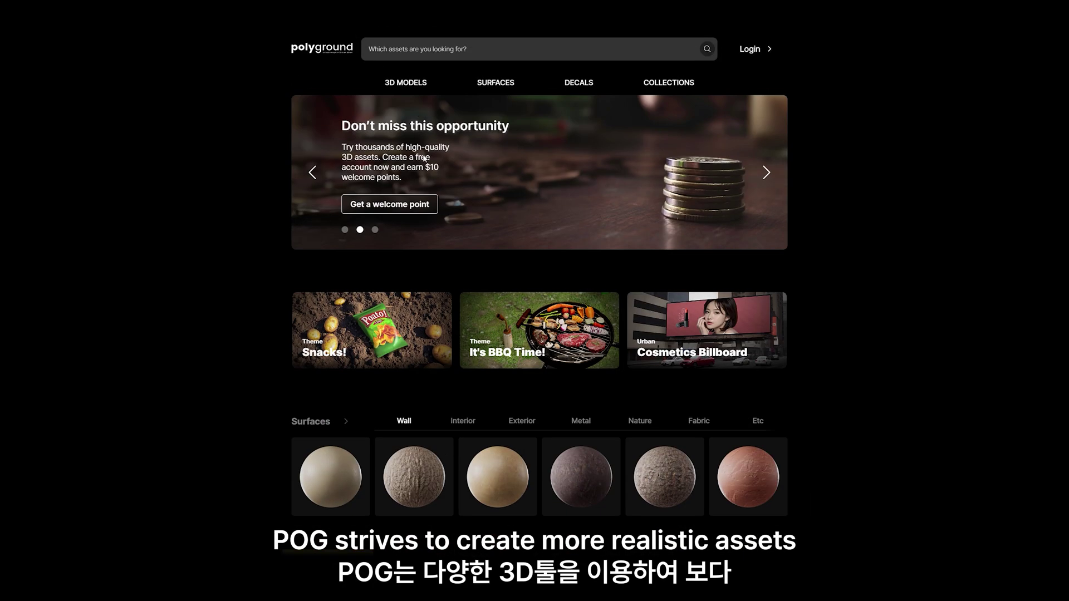
left_click(353, 150)
scroll(505, 237, "down", 5)
scroll(505, 236, "down", 15)
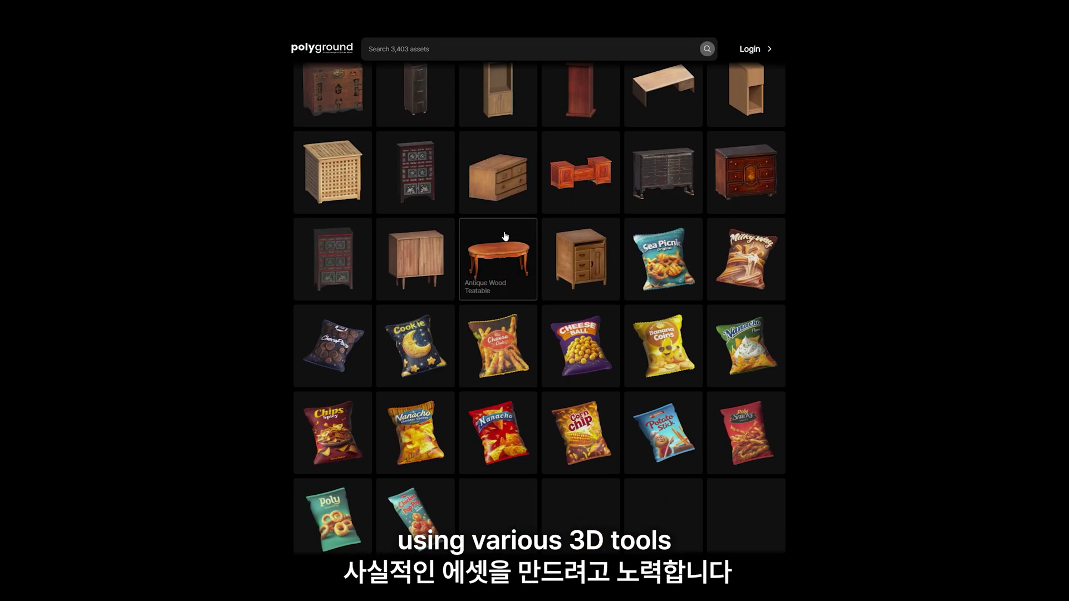
scroll(505, 236, "down", 20)
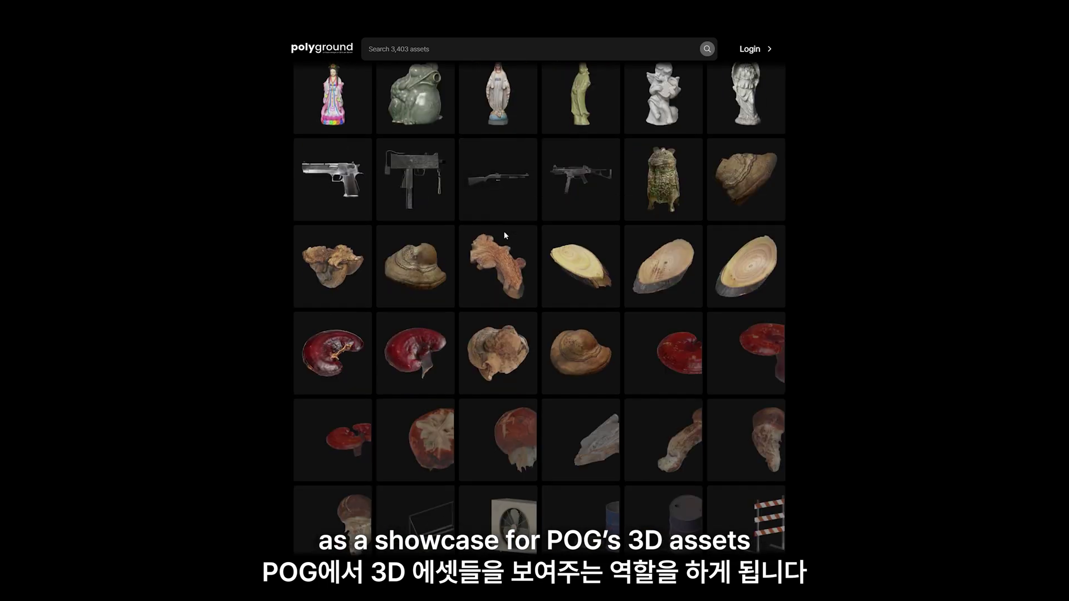
scroll(505, 236, "down", 5)
scroll(505, 237, "down", 10)
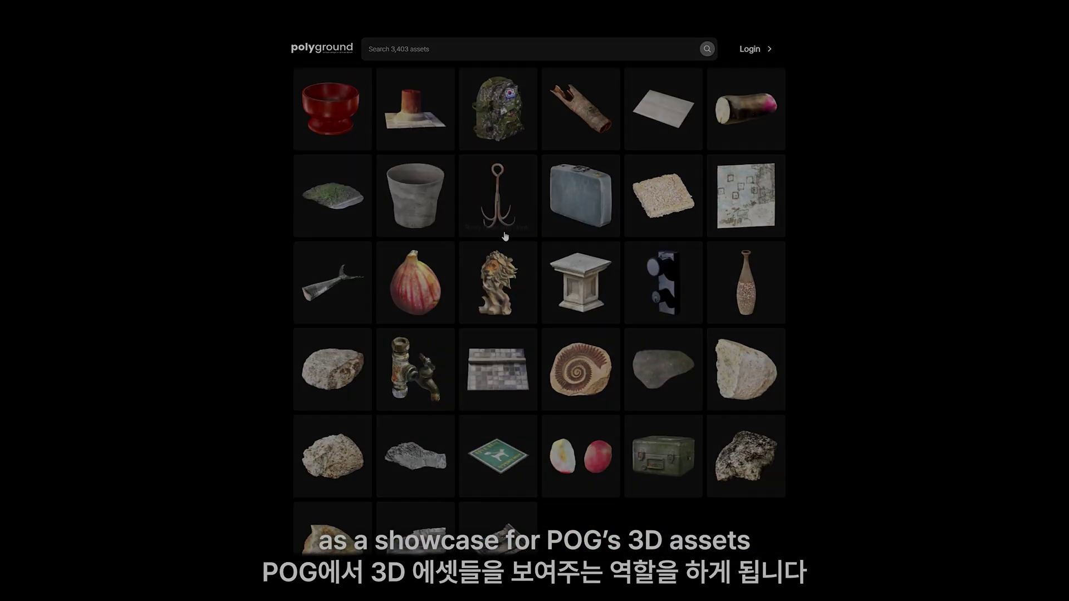